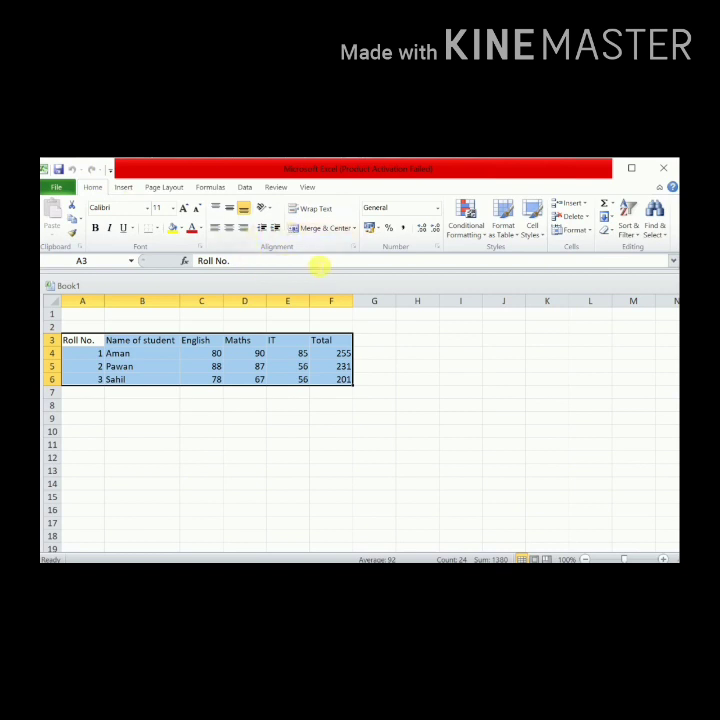
# Center-align the contents of the student marks table in A3:F6
pyautogui.click(233, 230)
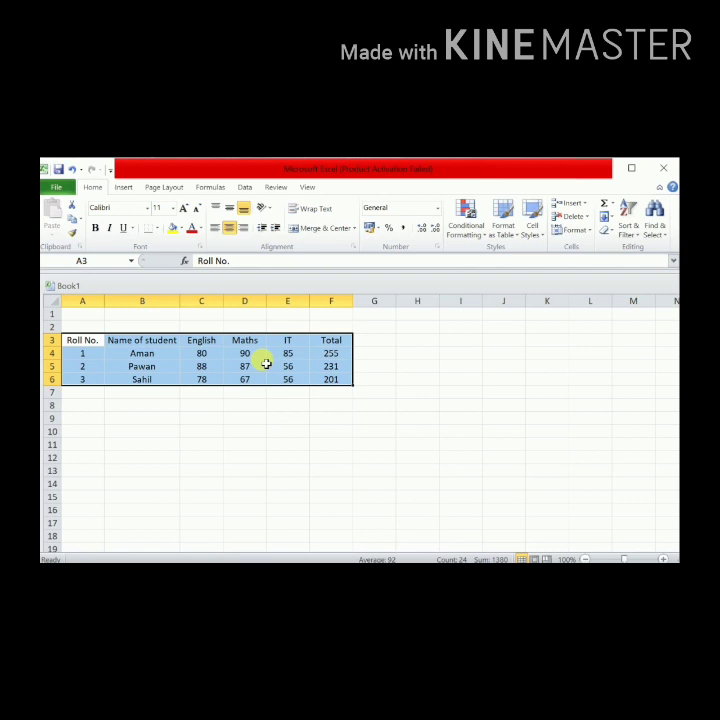
pyautogui.click(216, 341)
pyautogui.click(250, 342)
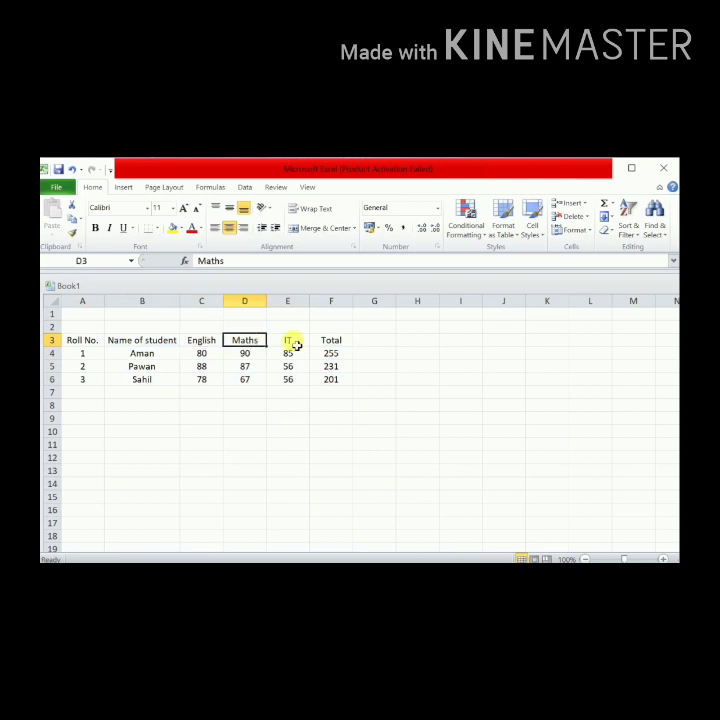
pyautogui.click(296, 345)
pyautogui.click(331, 342)
pyautogui.click(333, 355)
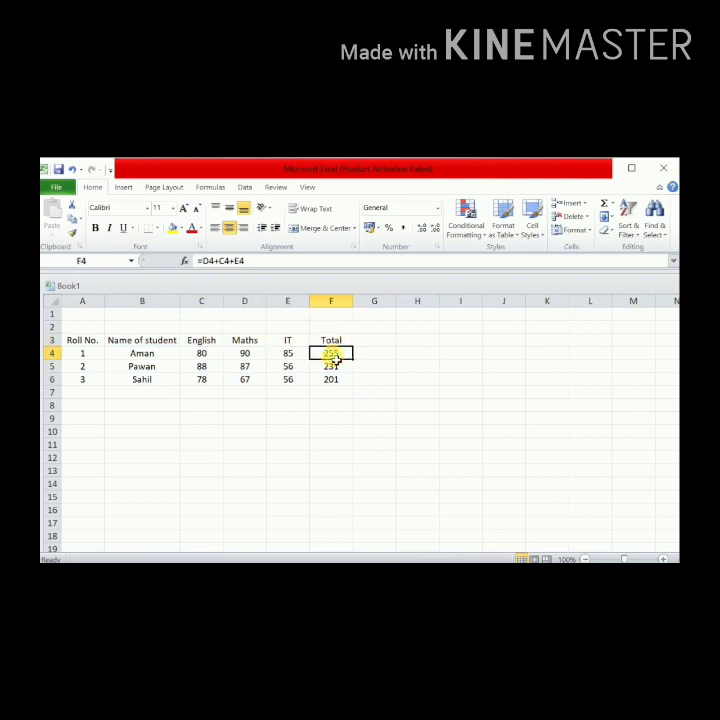
pyautogui.click(335, 367)
pyautogui.click(337, 391)
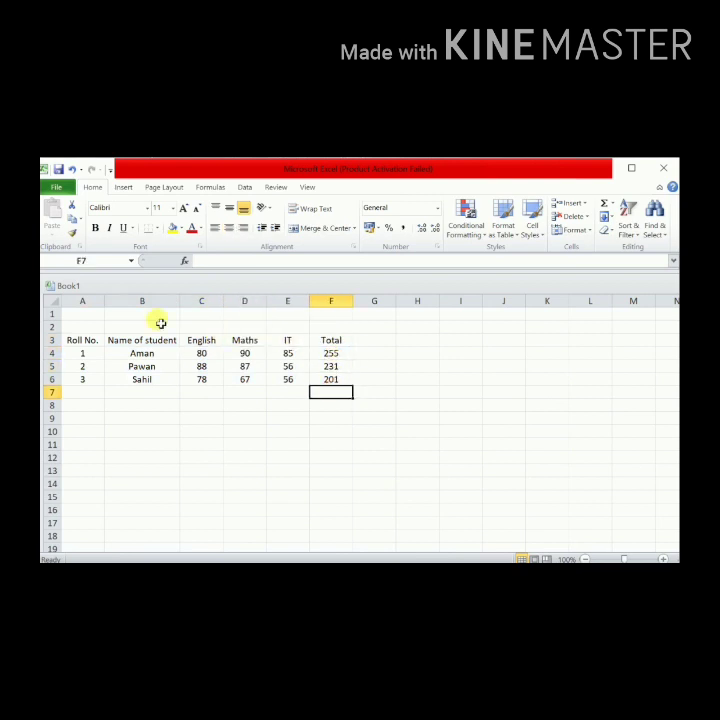
pyautogui.click(83, 342)
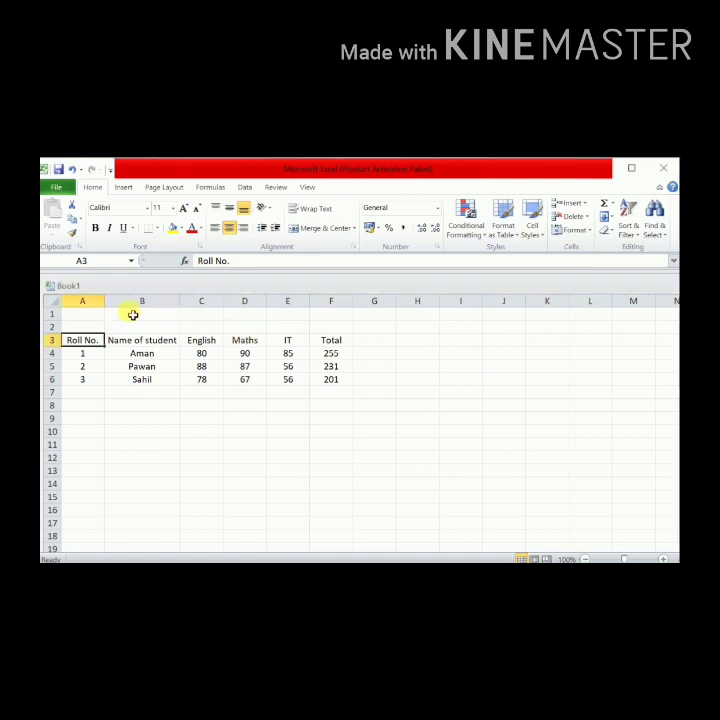
# Merge and center cells B1:E2 above the table and enter the title "Detail of Students" there
pyautogui.moveTo(133, 318); pyautogui.dragTo(293, 330)
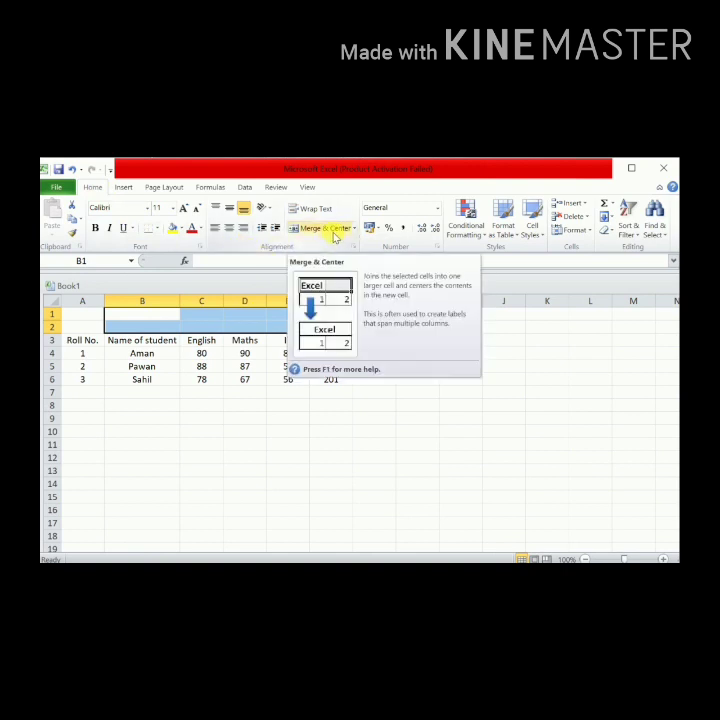
pyautogui.click(330, 230)
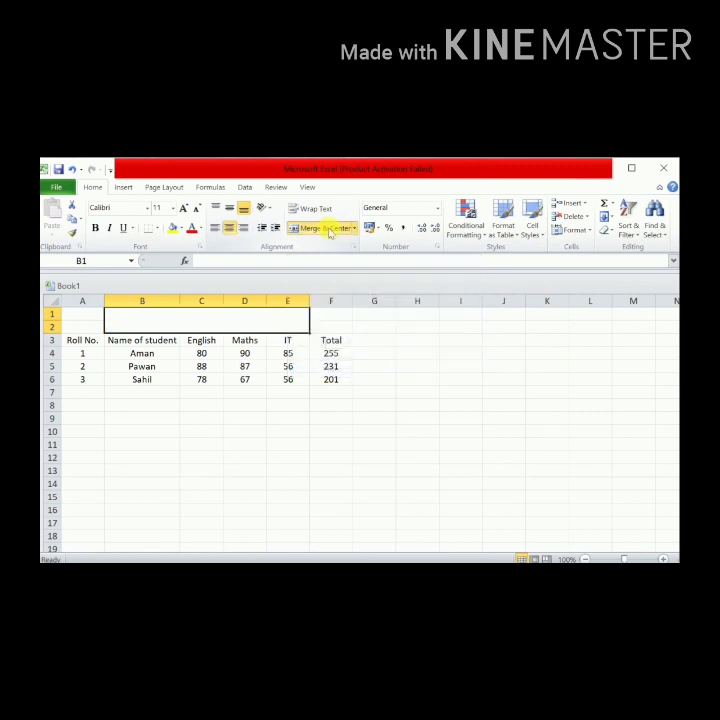
pyautogui.doubleClick(228, 324)
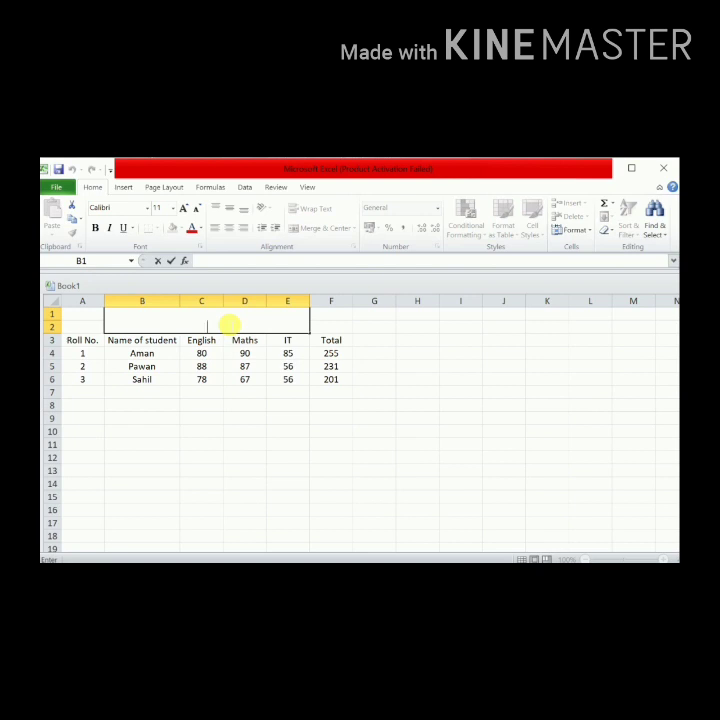
pyautogui.write('Detail of Studen')
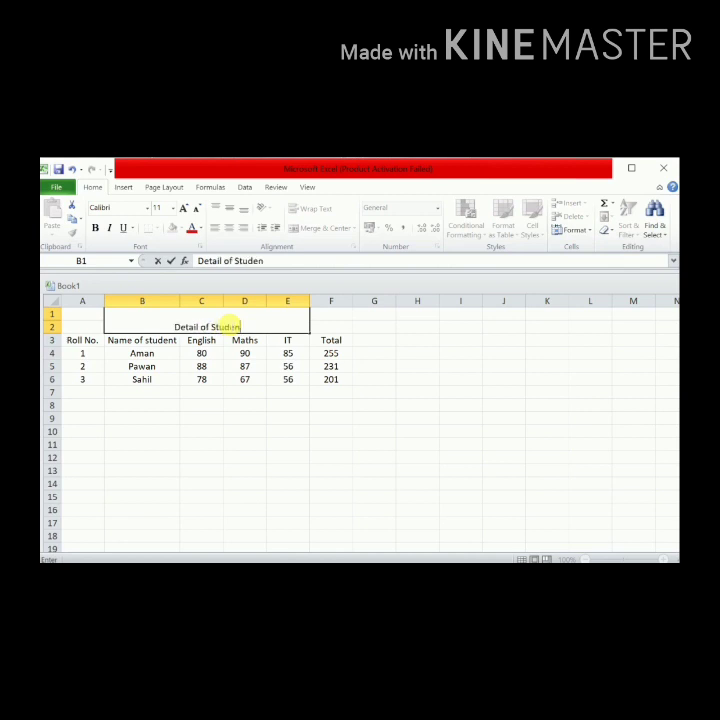
pyautogui.write('ts')
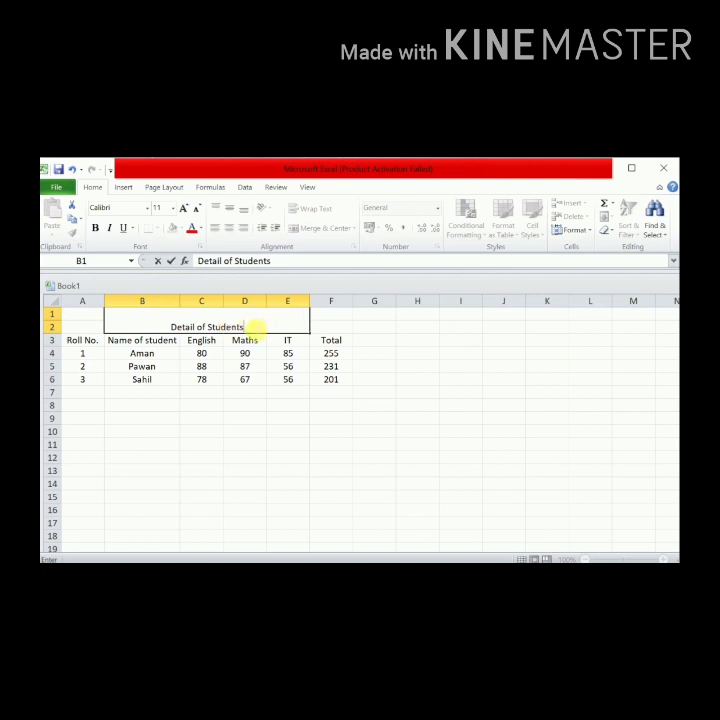
# Set the font size of the "Detail of Students" title text to 26
pyautogui.moveTo(253, 326); pyautogui.dragTo(165, 327)
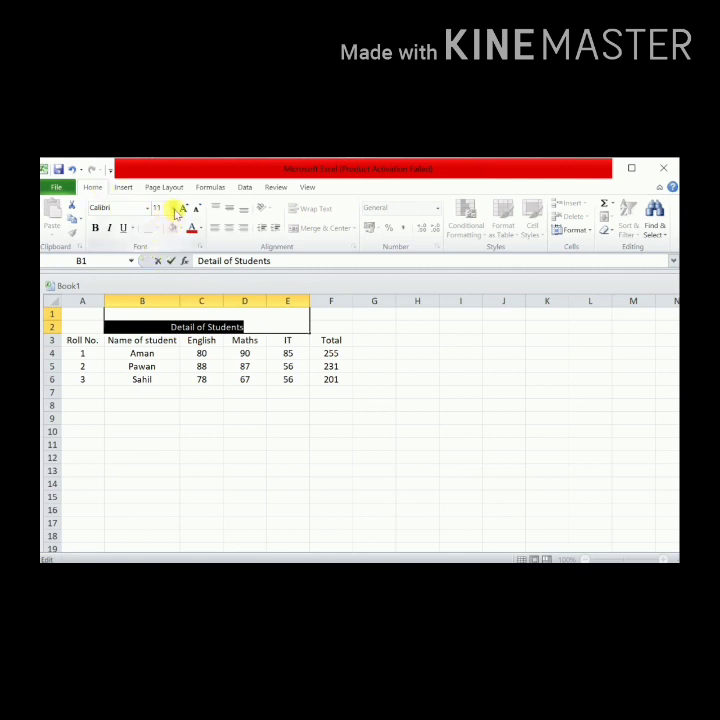
pyautogui.click(183, 211)
pyautogui.click(183, 210)
pyautogui.click(174, 208)
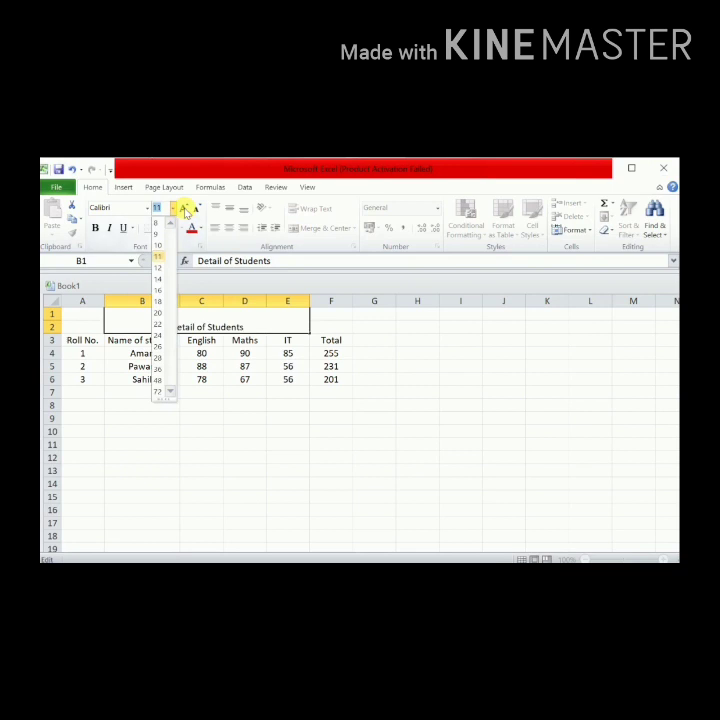
pyautogui.click(157, 320)
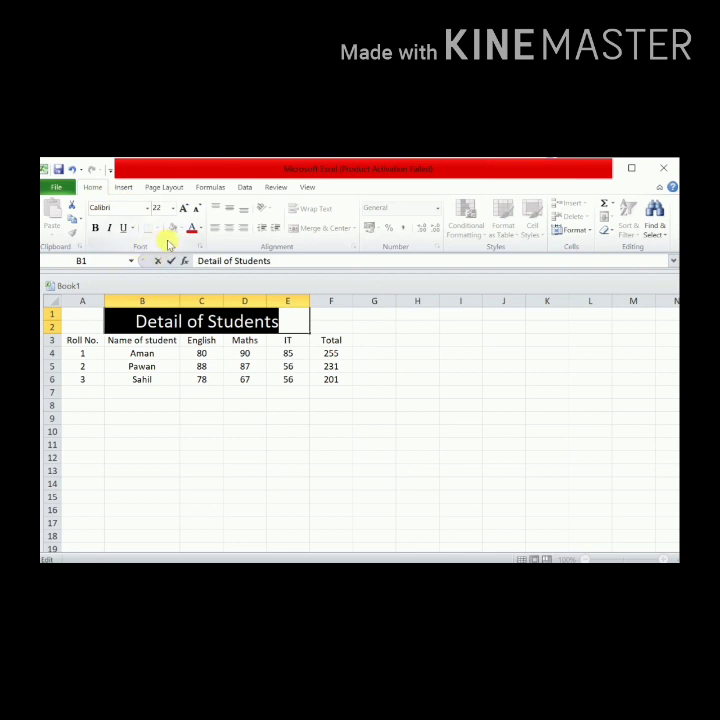
pyautogui.click(185, 207)
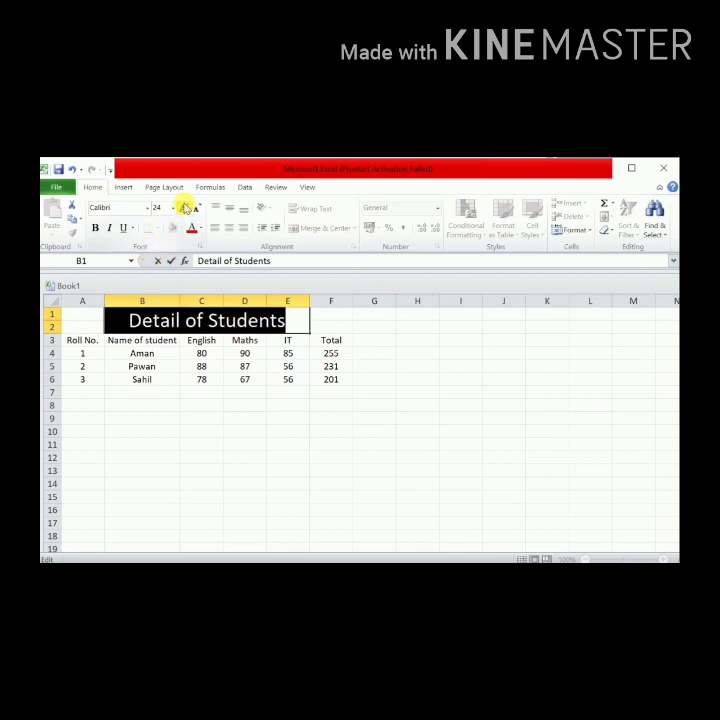
pyautogui.click(185, 207)
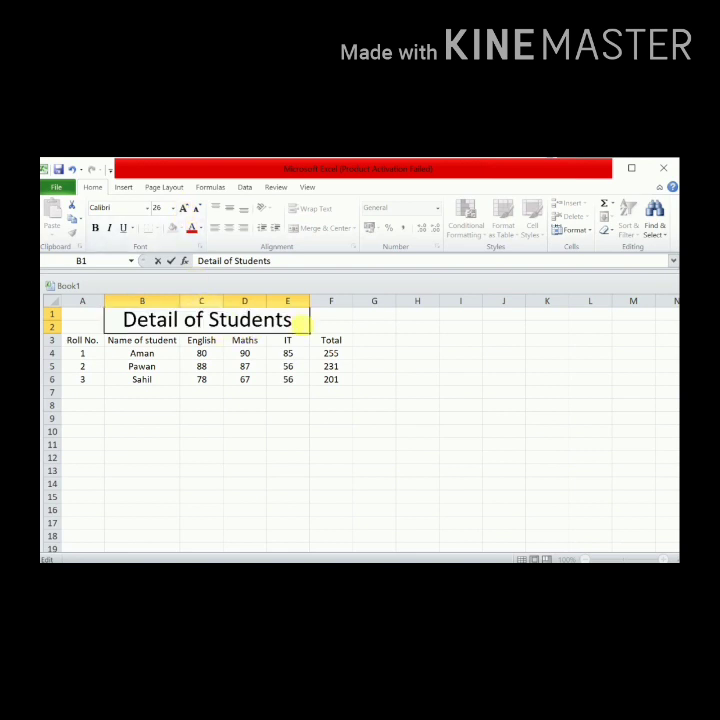
pyautogui.click(218, 318)
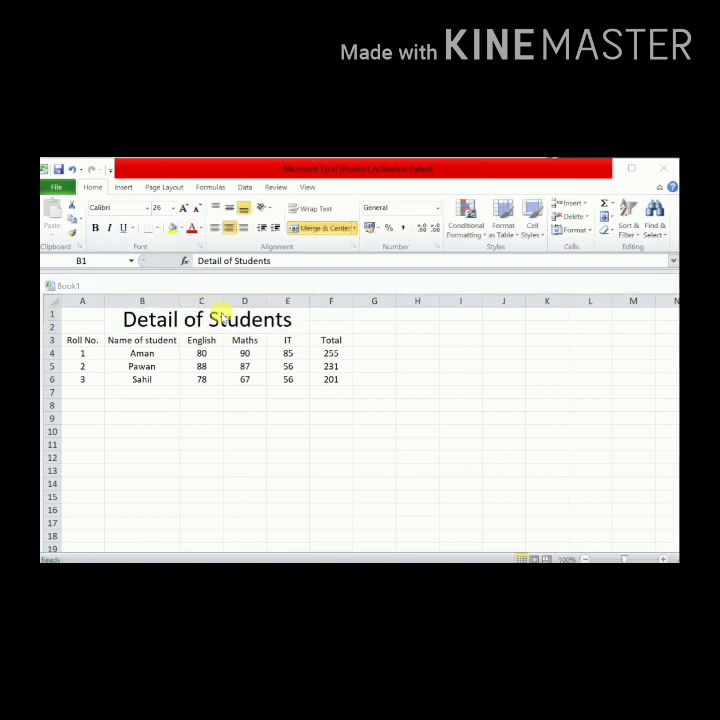
# Fill the merged title cell with a medium blue theme color
pyautogui.click(218, 318)
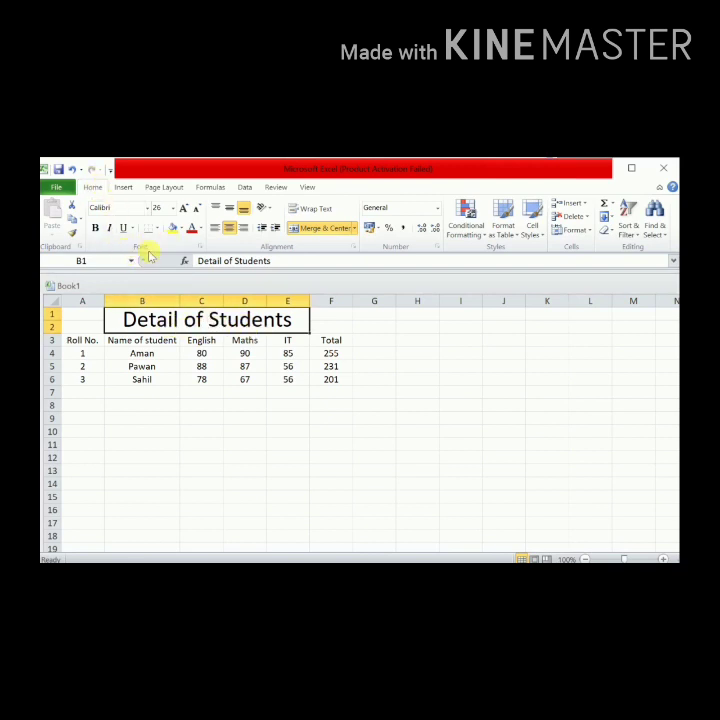
pyautogui.click(182, 229)
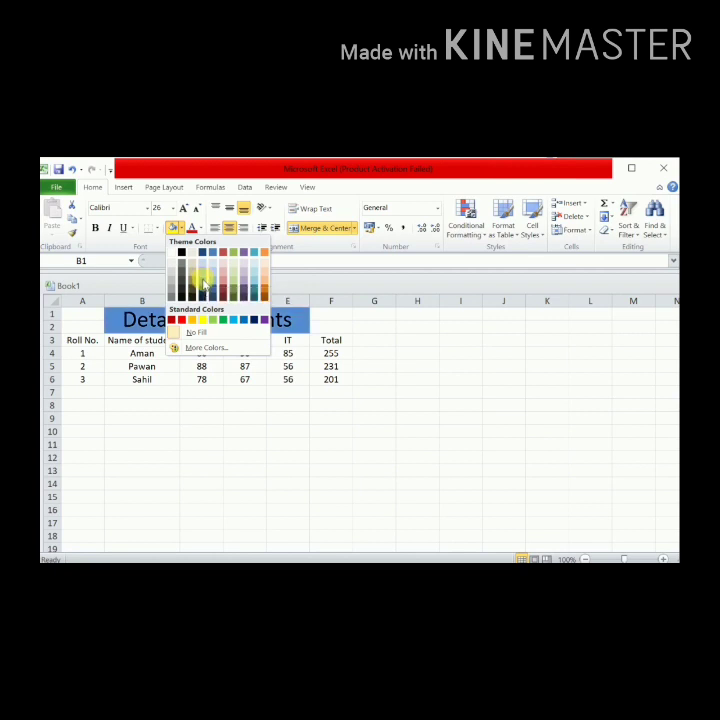
pyautogui.click(203, 283)
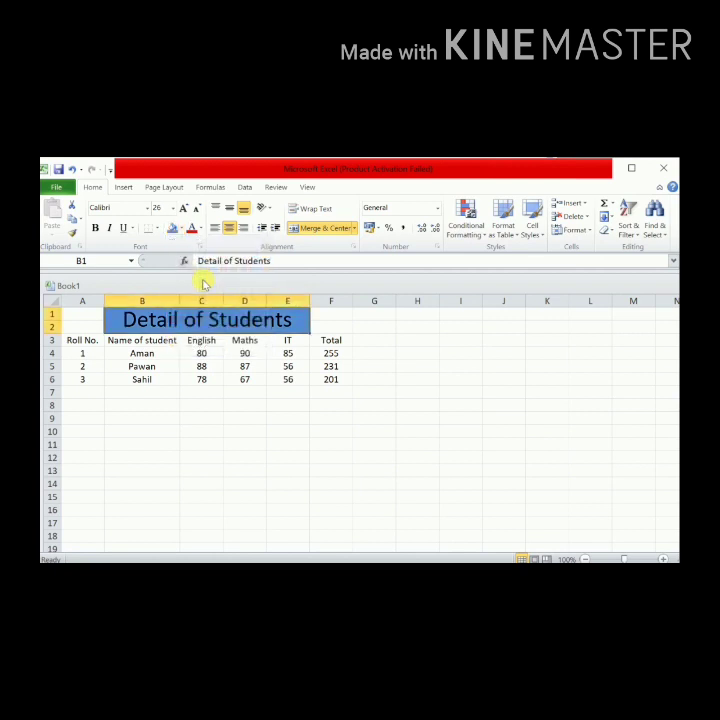
# Change the font color of the title text to a light tan theme color
pyautogui.doubleClick(132, 330)
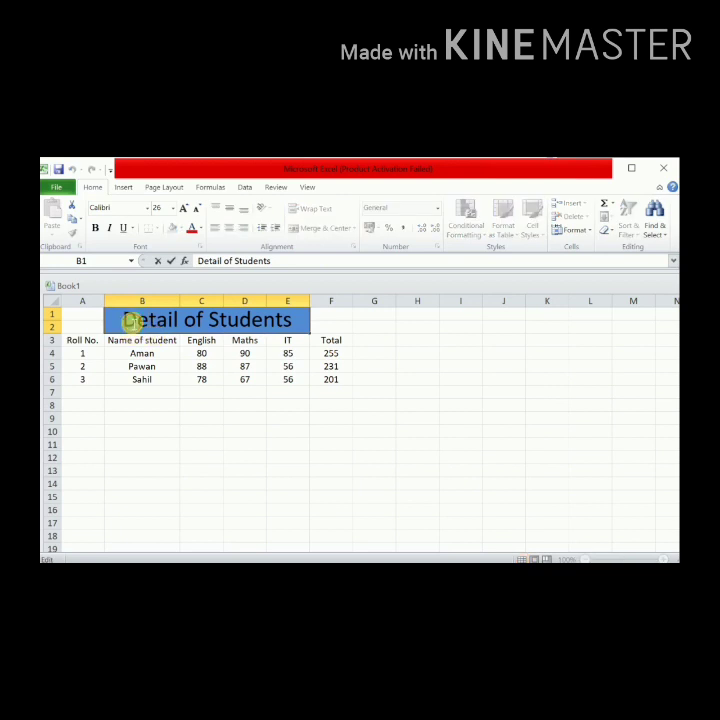
pyautogui.moveTo(132, 321); pyautogui.dragTo(302, 317)
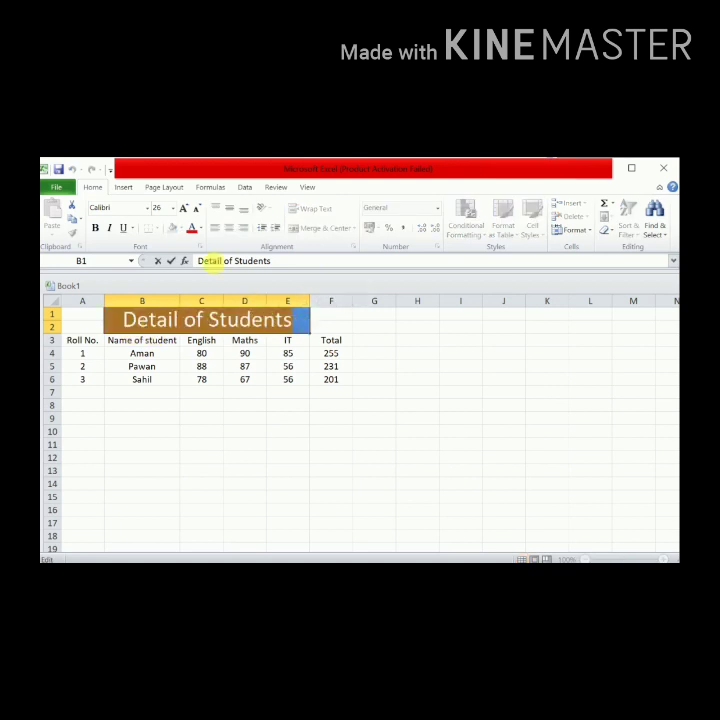
pyautogui.click(195, 227)
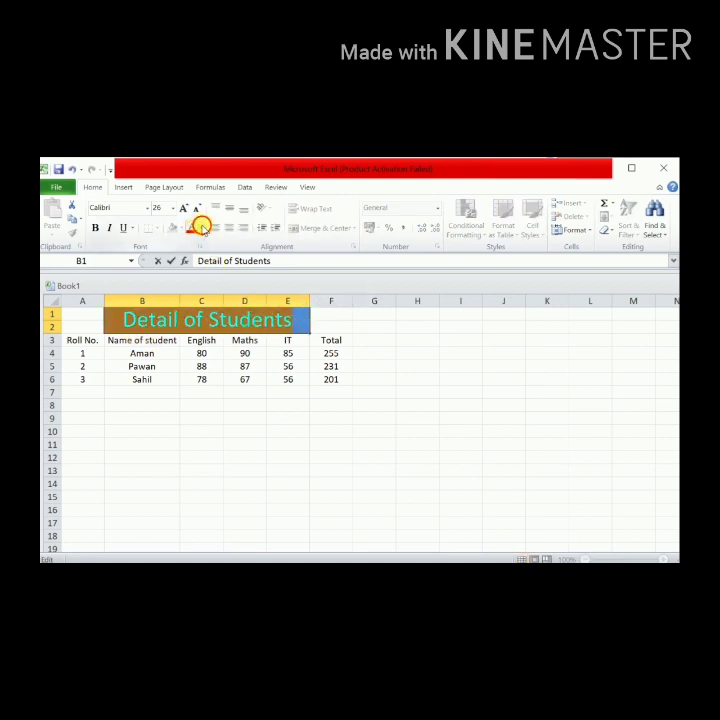
pyautogui.click(201, 227)
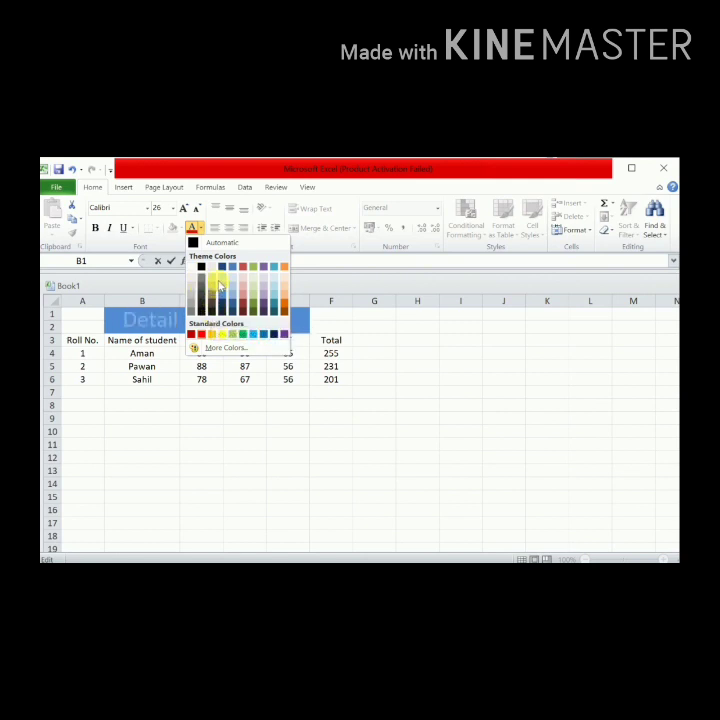
pyautogui.click(217, 269)
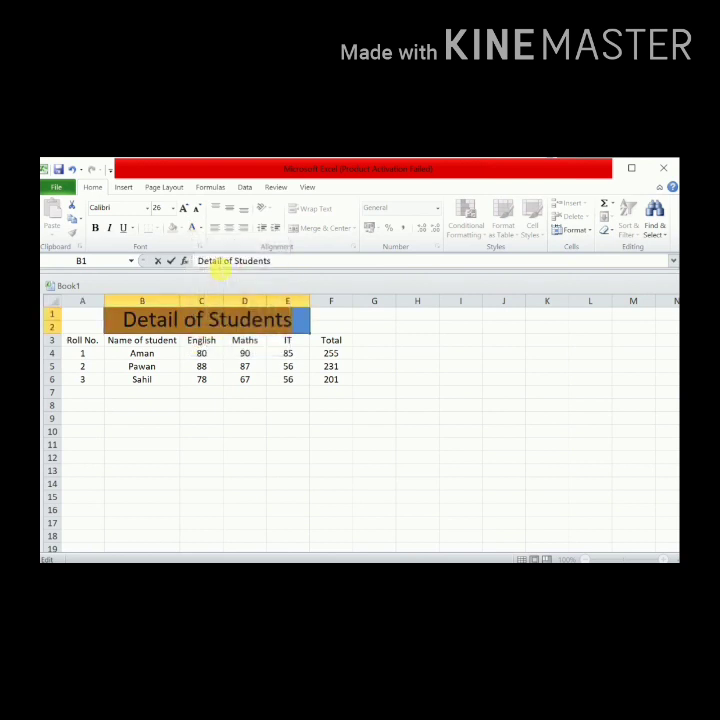
pyautogui.click(250, 353)
# Set the font size of the table range A3:F6 to 14
pyautogui.moveTo(82, 340); pyautogui.dragTo(325, 380)
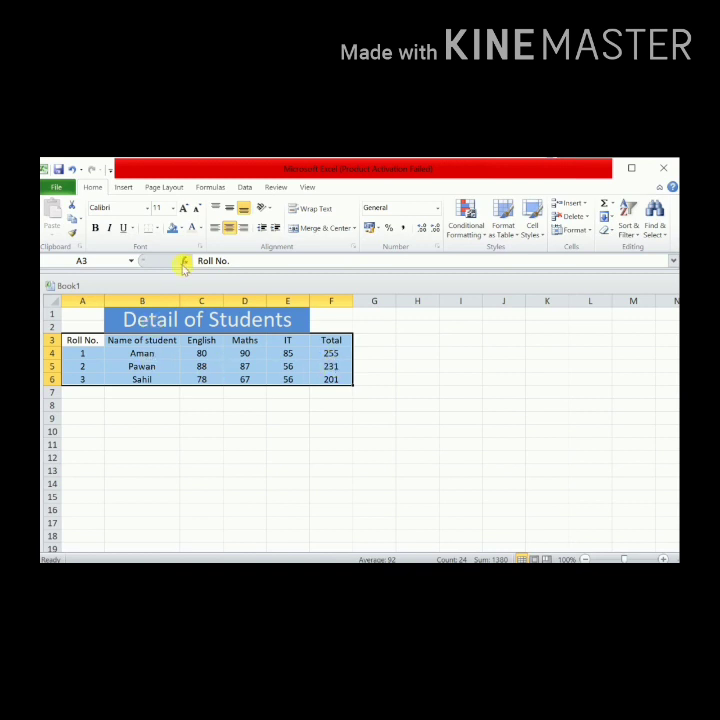
pyautogui.click(183, 208)
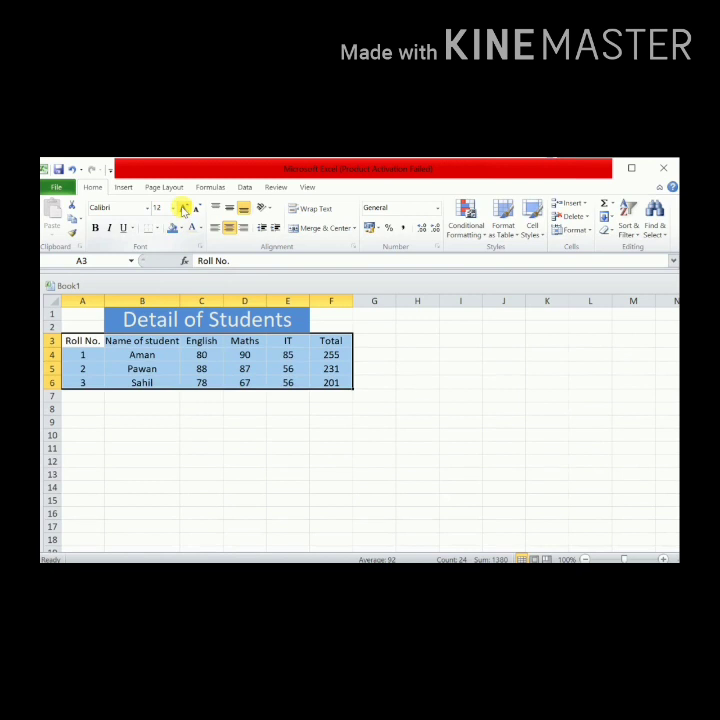
pyautogui.click(183, 209)
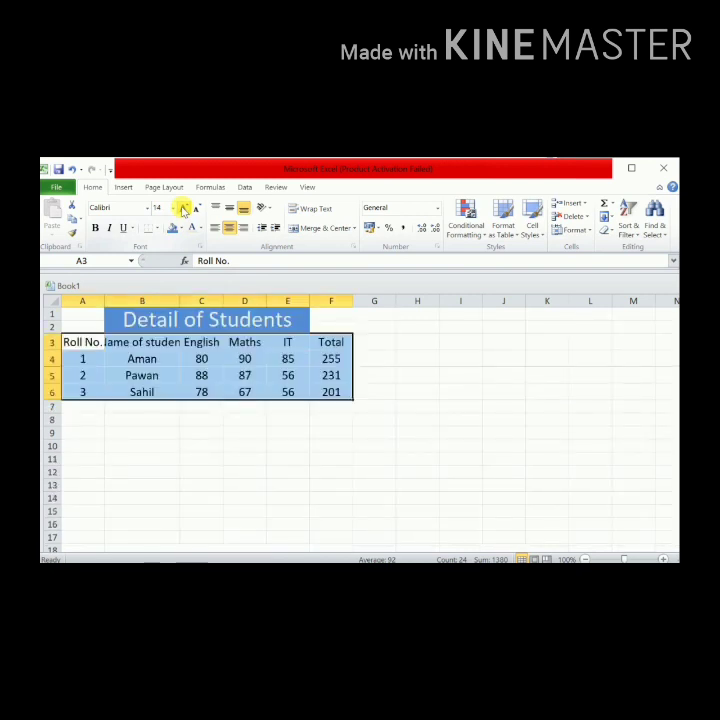
pyautogui.click(250, 378)
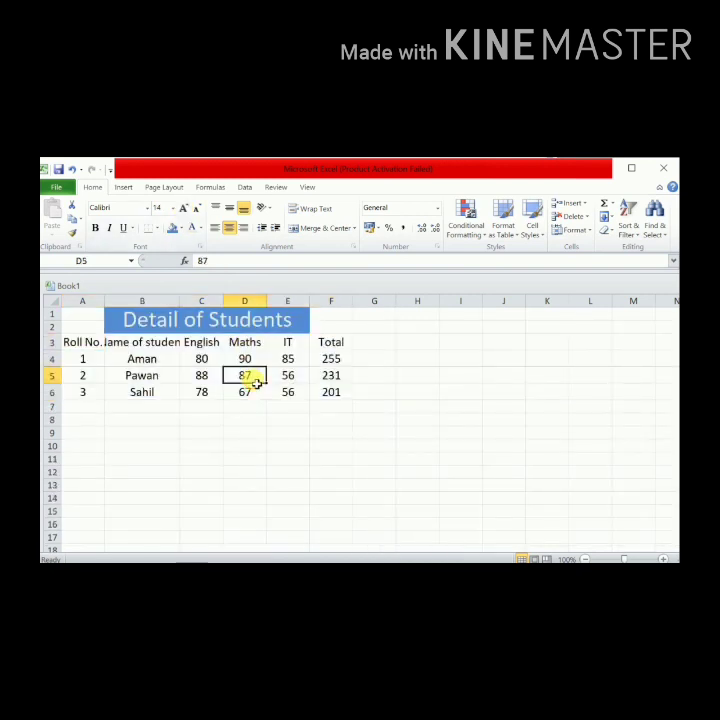
# Widen column B so the "Name of student" header fits completely
pyautogui.click(130, 305)
pyautogui.click(100, 302)
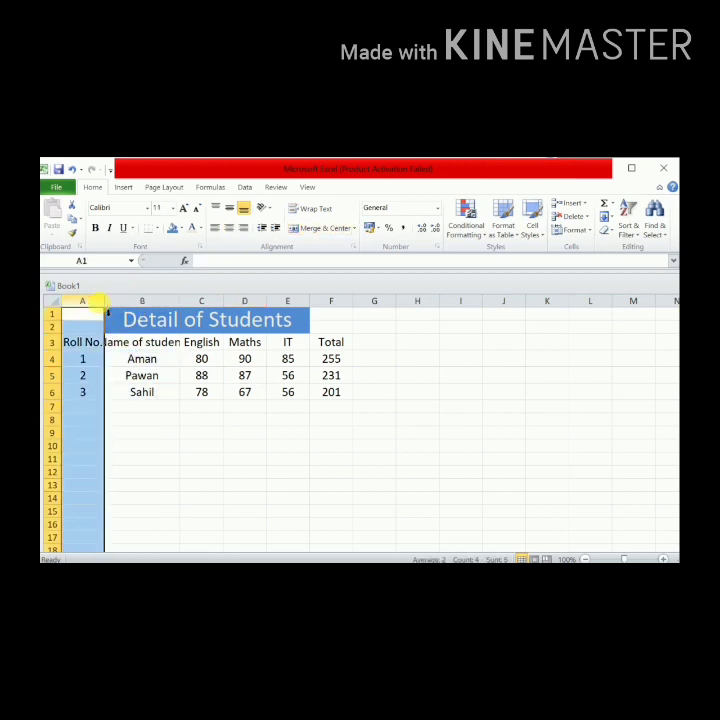
pyautogui.click(140, 302)
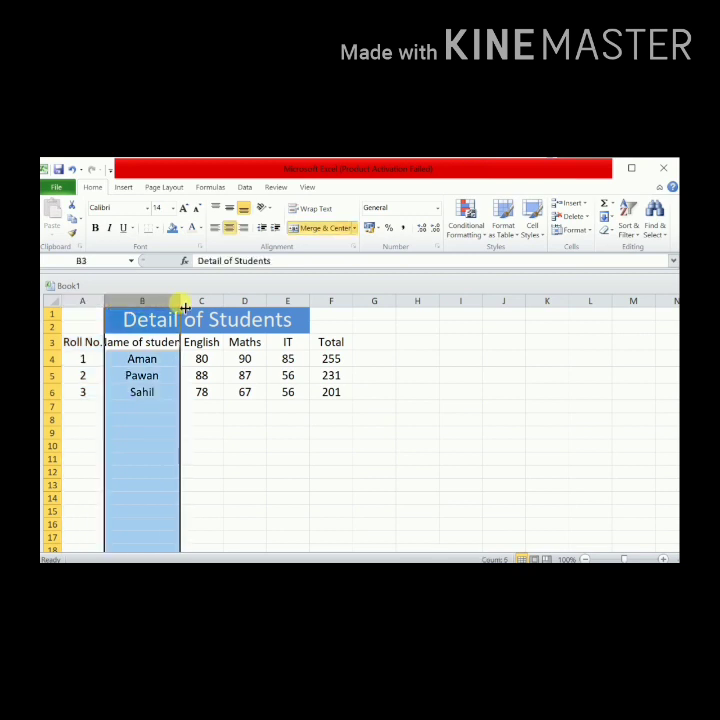
pyautogui.doubleClick(181, 301)
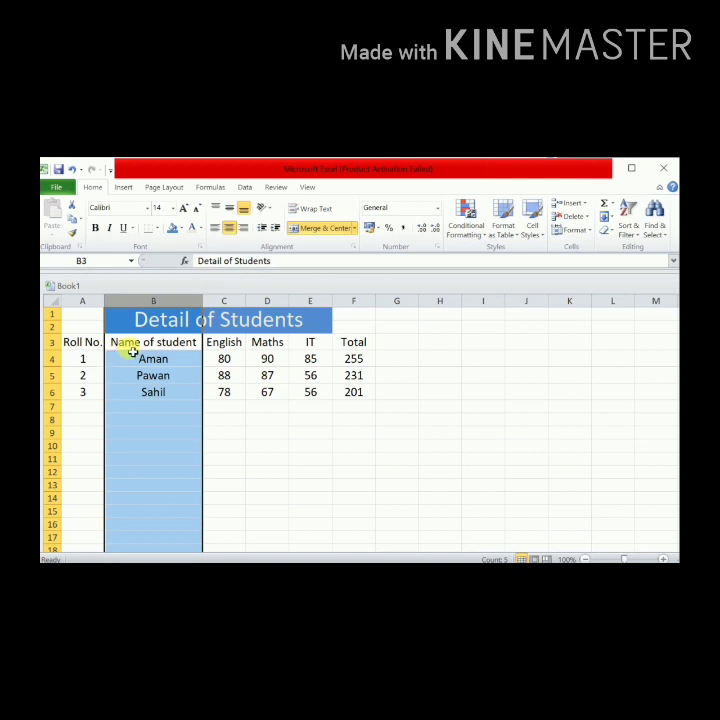
pyautogui.click(133, 351)
pyautogui.click(225, 343)
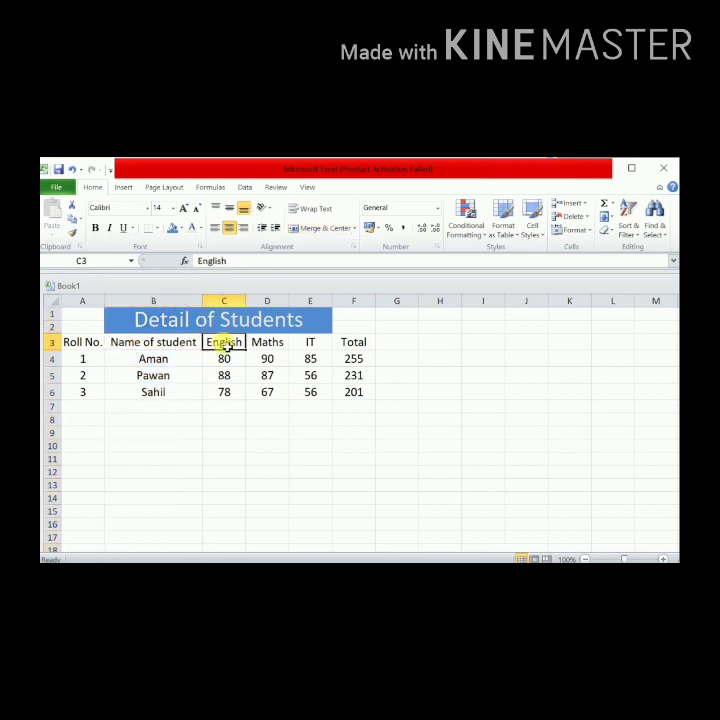
pyautogui.click(286, 342)
pyautogui.click(328, 326)
pyautogui.click(224, 392)
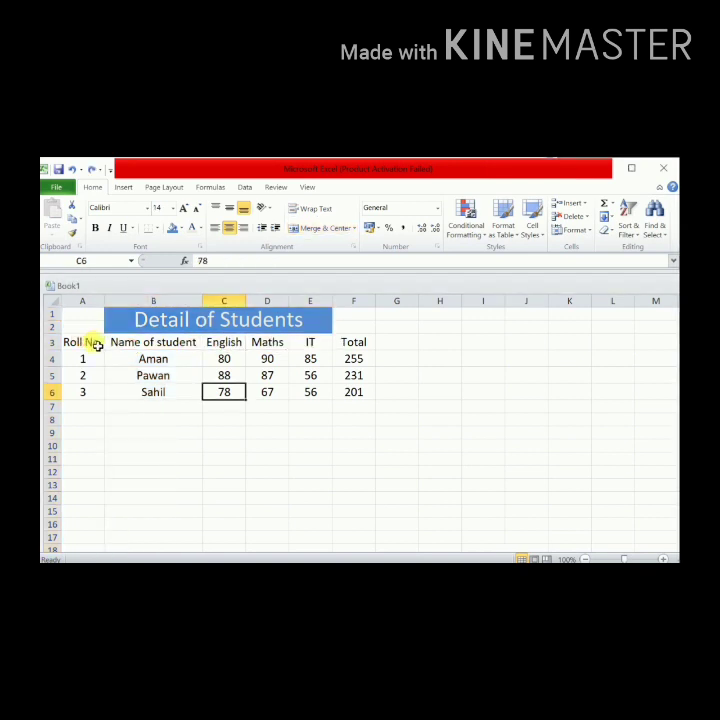
# Fill the table's header row A3:F3 with the olive green theme color
pyautogui.click(83, 344)
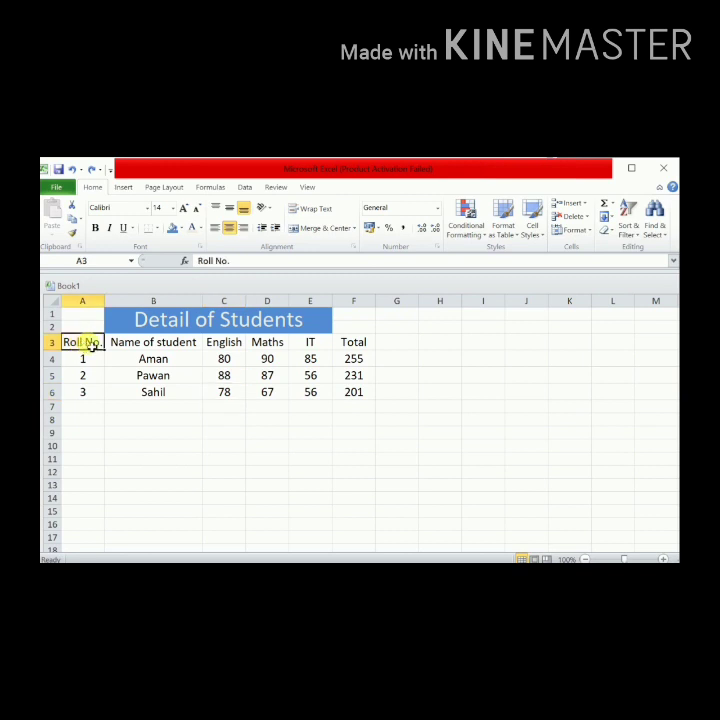
pyautogui.moveTo(92, 341); pyautogui.dragTo(134, 345)
pyautogui.moveTo(230, 343); pyautogui.dragTo(340, 344)
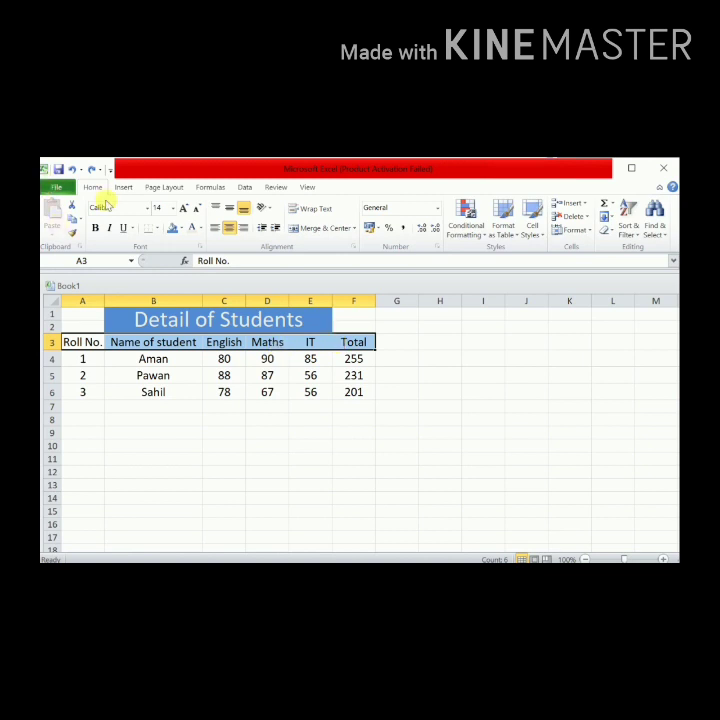
pyautogui.click(185, 231)
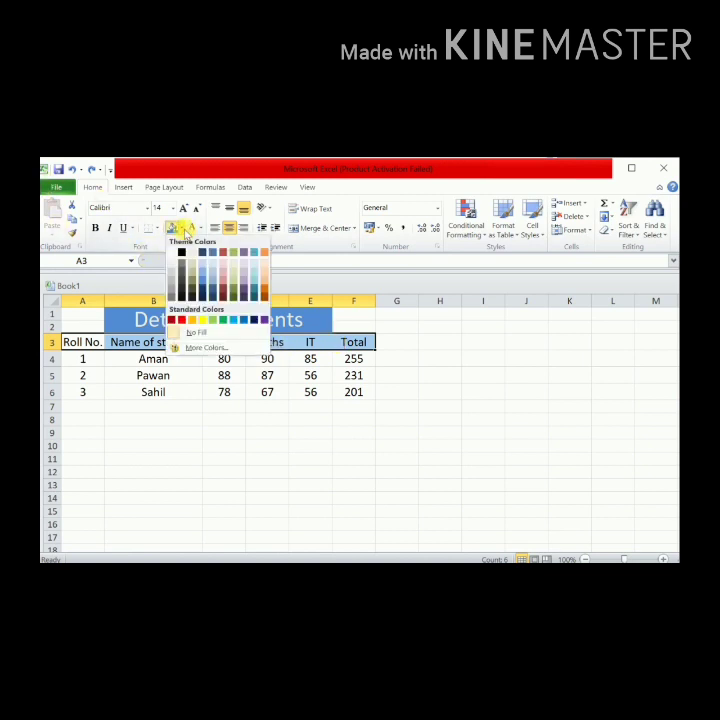
pyautogui.click(235, 256)
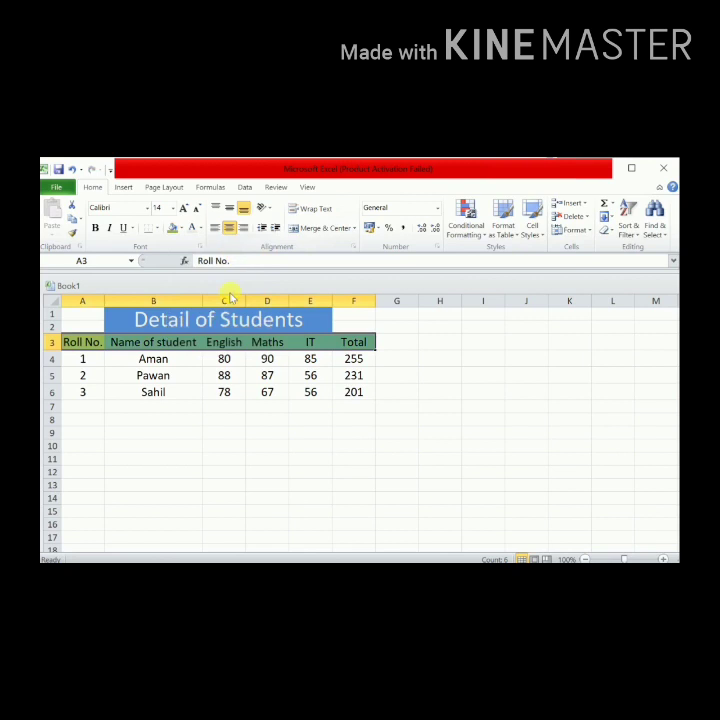
# Format the header row text A3:F3 in a light tan theme color with bold, italic and underline
pyautogui.click(200, 228)
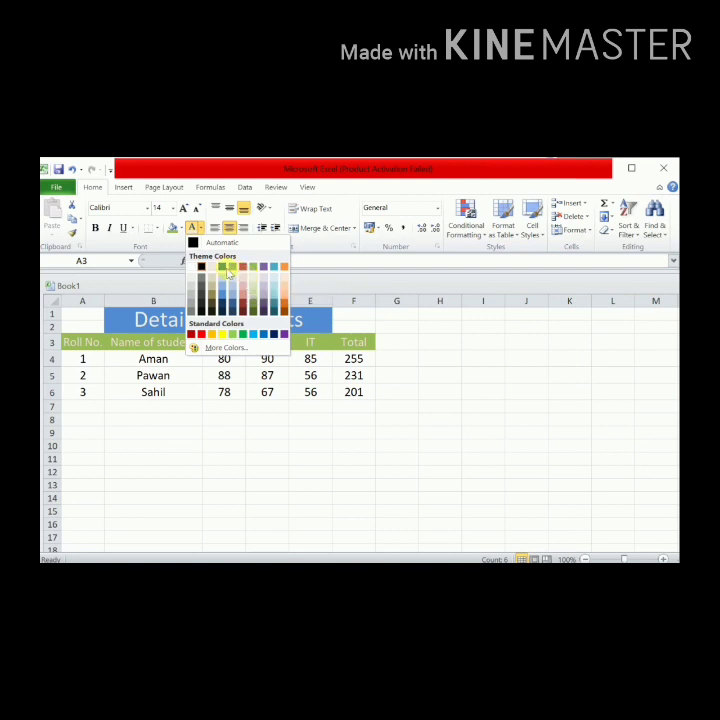
pyautogui.click(213, 267)
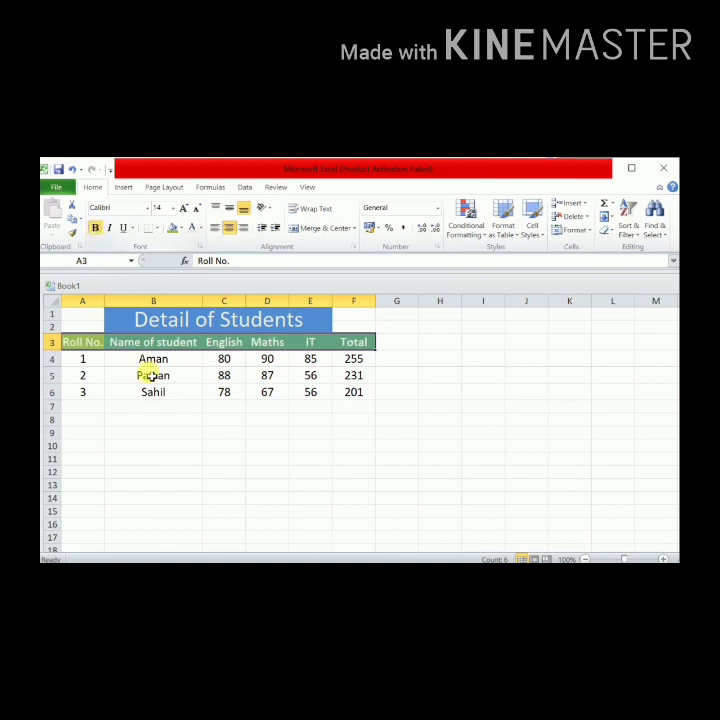
pyautogui.click(84, 342)
pyautogui.moveTo(80, 342); pyautogui.dragTo(355, 350)
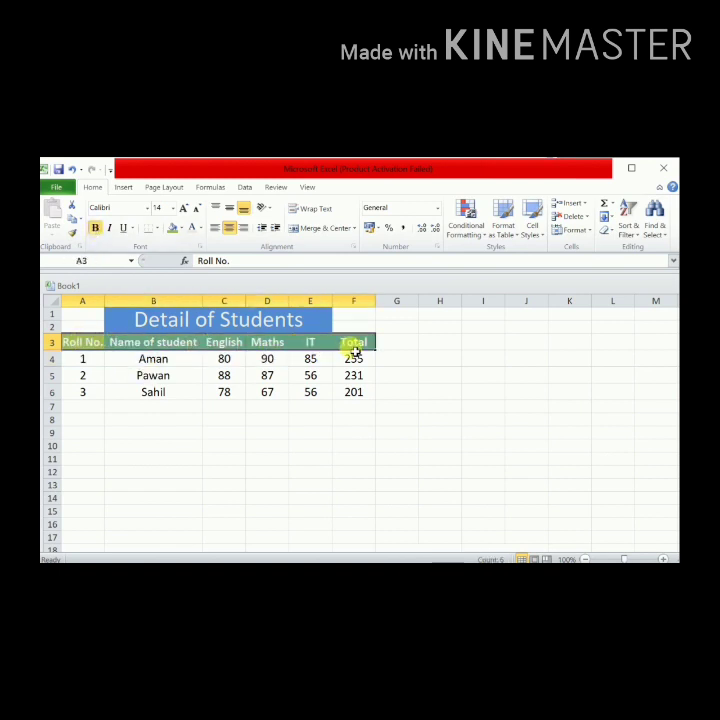
pyautogui.click(110, 230)
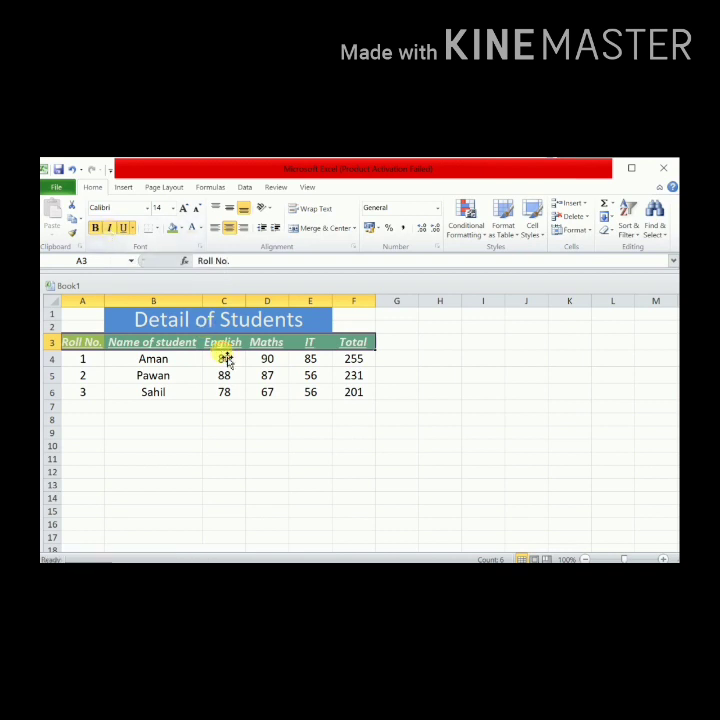
# Fill the student data range A4:F6 with the dark blue theme color
pyautogui.moveTo(363, 399); pyautogui.dragTo(88, 367)
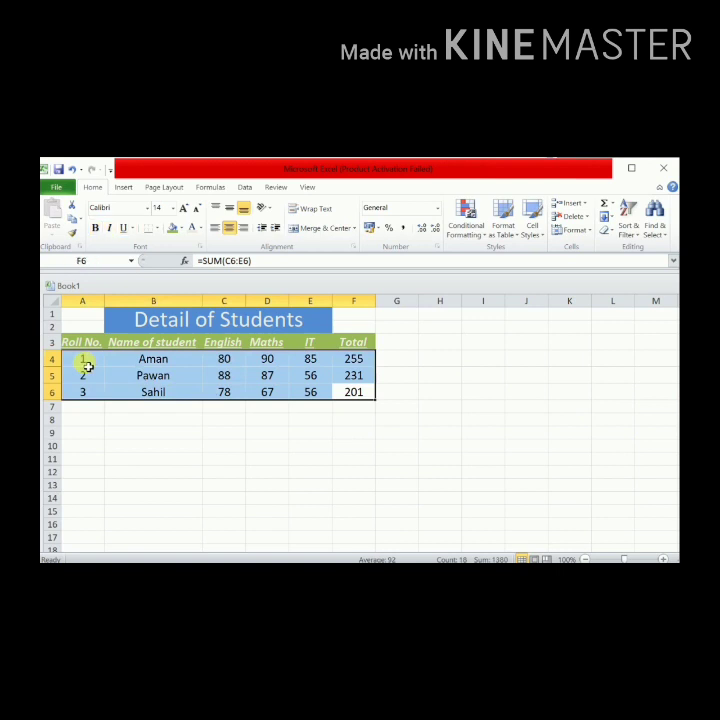
pyautogui.click(179, 228)
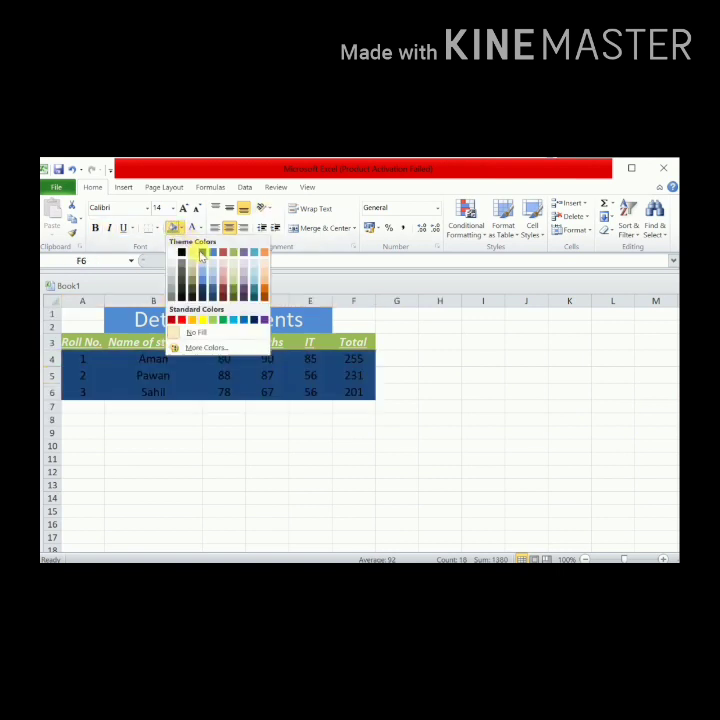
pyautogui.click(201, 253)
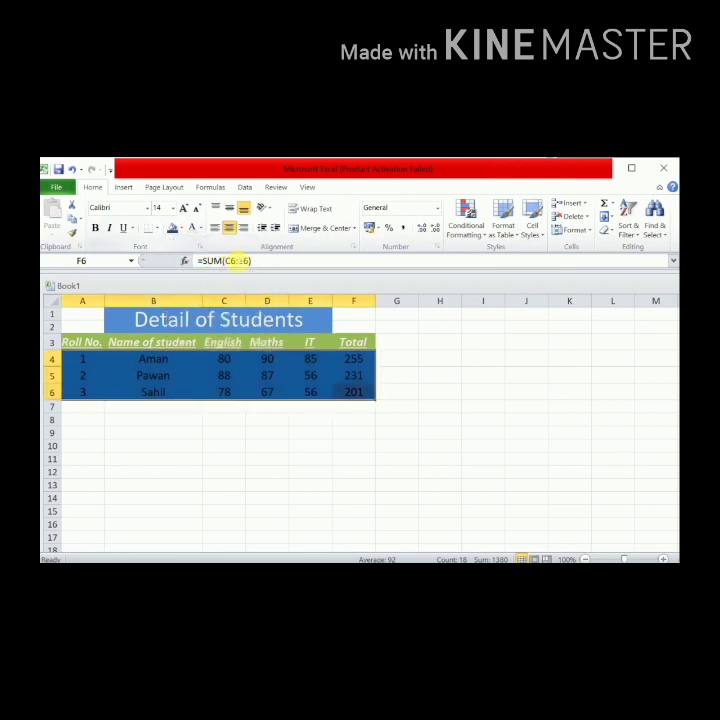
# Change the font color of the student data range A4:F6 to a light theme color
pyautogui.click(366, 395)
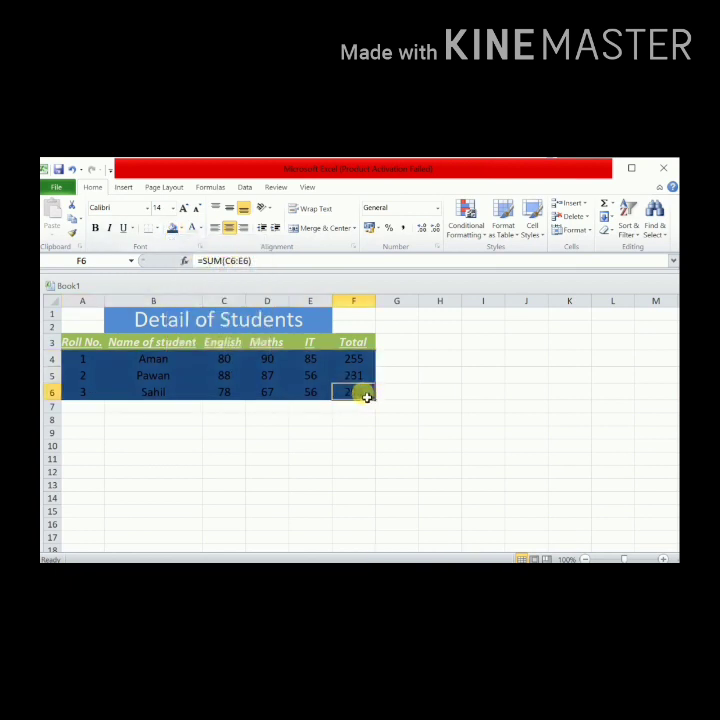
pyautogui.moveTo(366, 395); pyautogui.dragTo(85, 360)
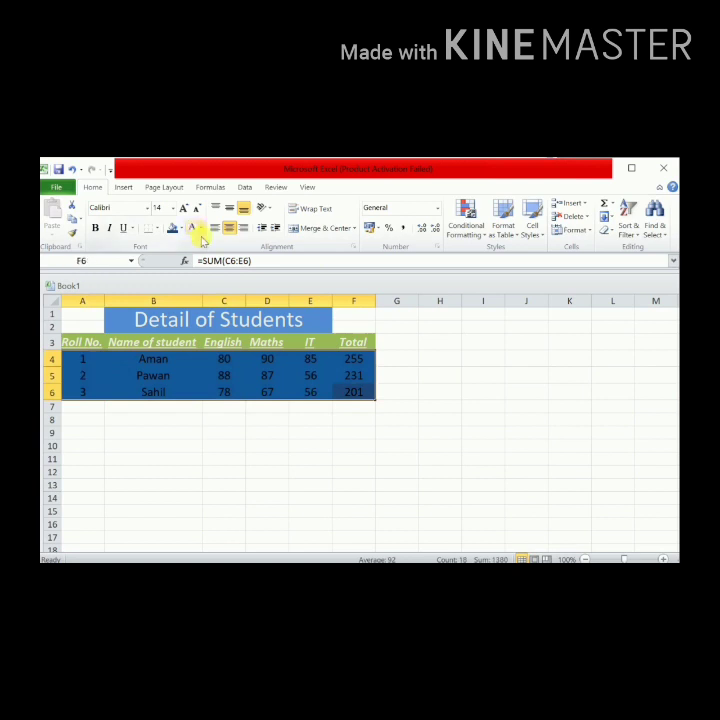
pyautogui.click(201, 229)
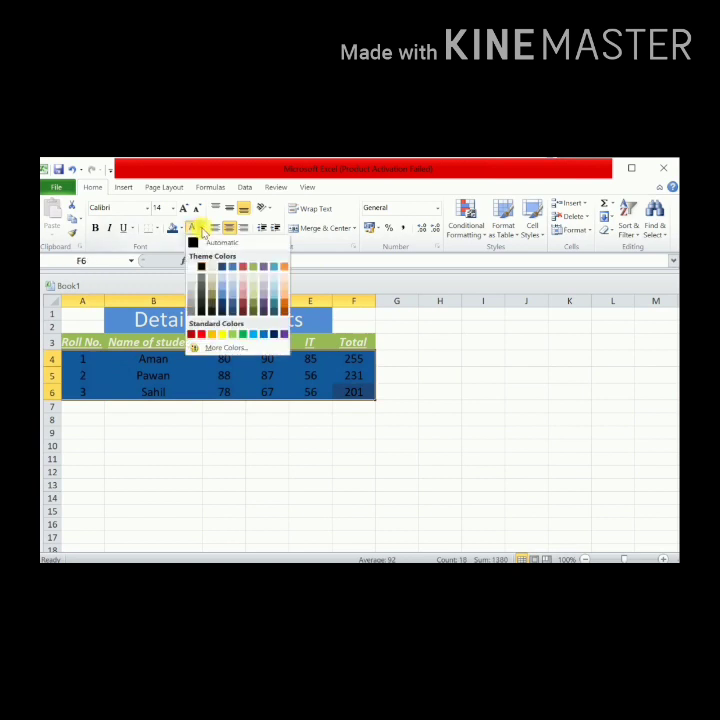
pyautogui.click(203, 265)
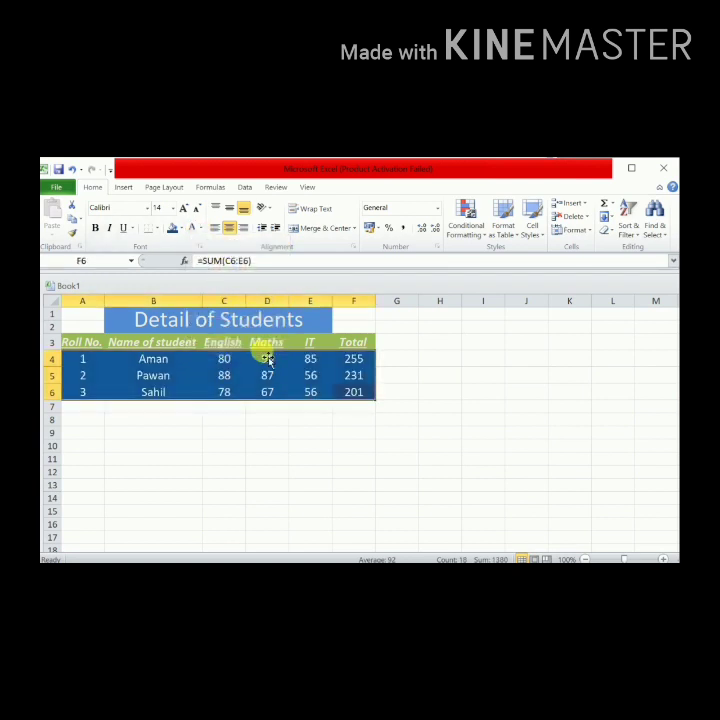
pyautogui.click(271, 373)
pyautogui.click(395, 380)
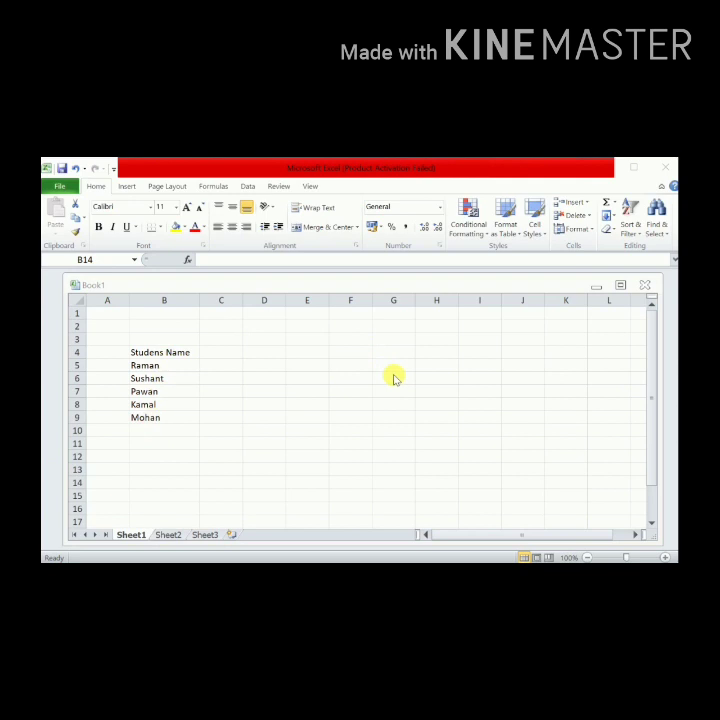
# Copy the student name list B4:B9 and paste it starting at cell G7
pyautogui.moveTo(175, 357); pyautogui.dragTo(181, 420)
pyautogui.rightClick(187, 379)
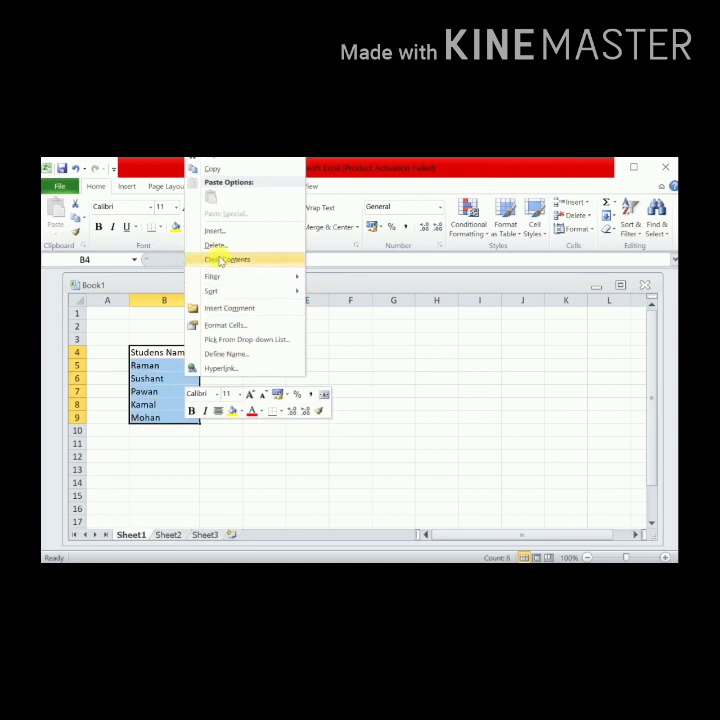
pyautogui.click(220, 170)
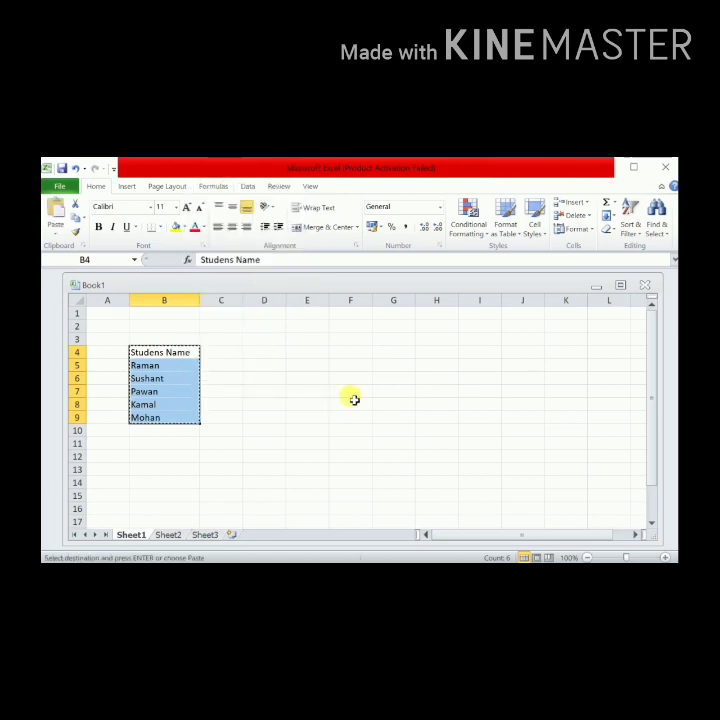
pyautogui.click(398, 397)
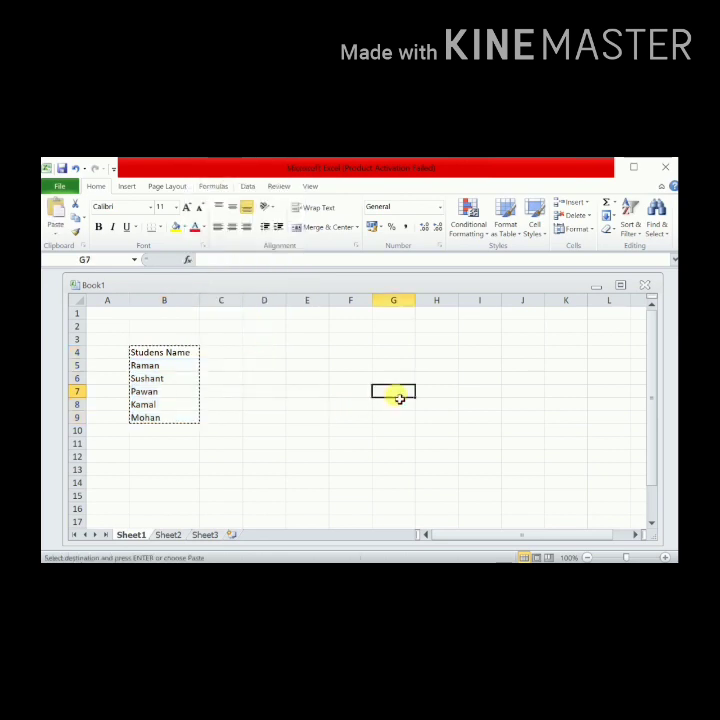
pyautogui.rightClick(398, 398)
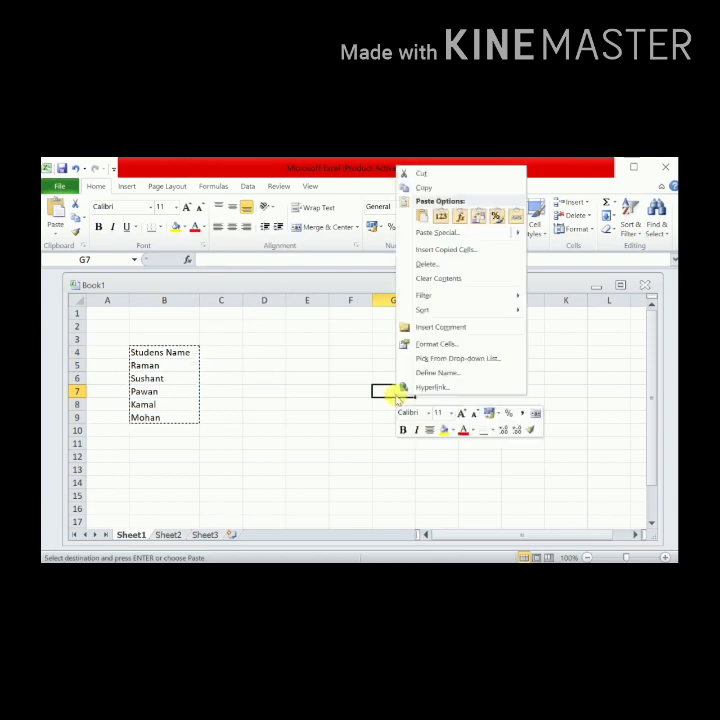
pyautogui.click(422, 222)
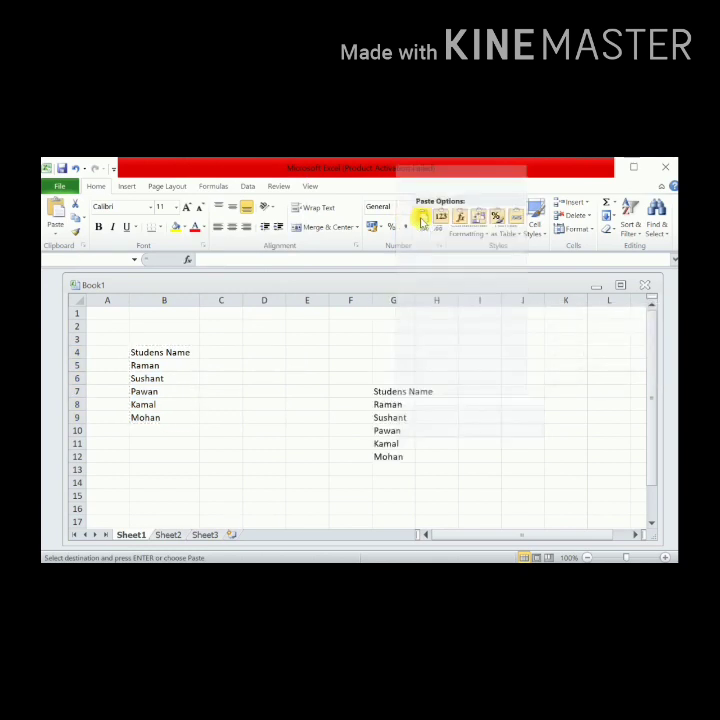
# Widen column G so the "Studens Name" header fits completely
pyautogui.click(437, 403)
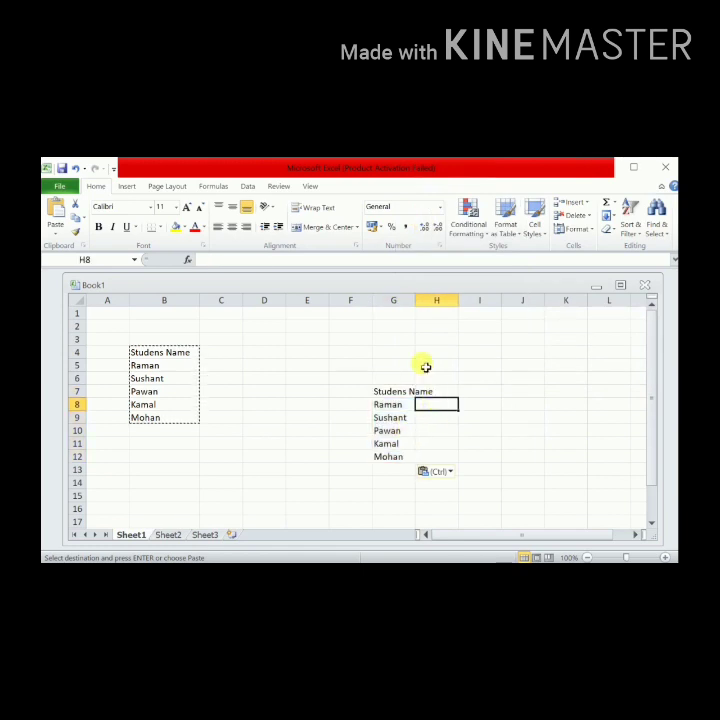
pyautogui.click(405, 301)
pyautogui.moveTo(416, 305); pyautogui.dragTo(442, 307)
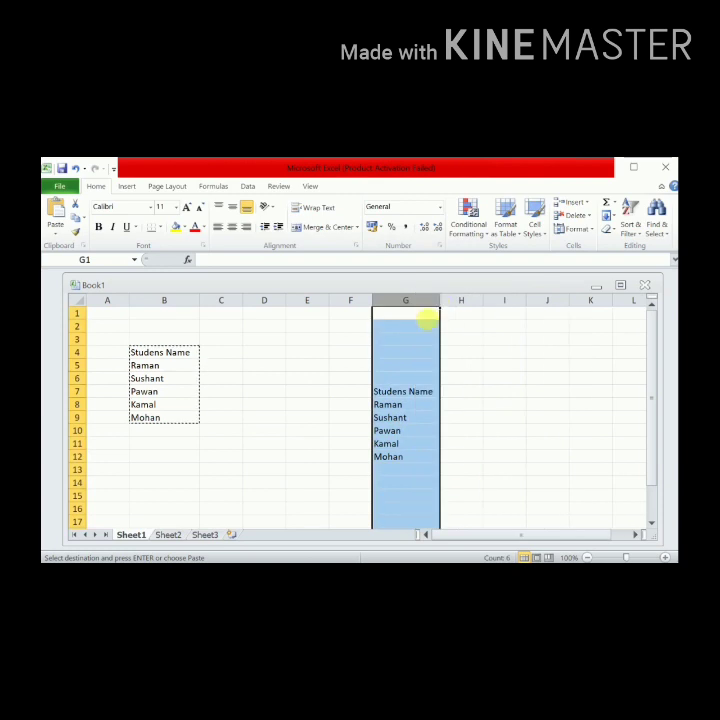
pyautogui.click(399, 406)
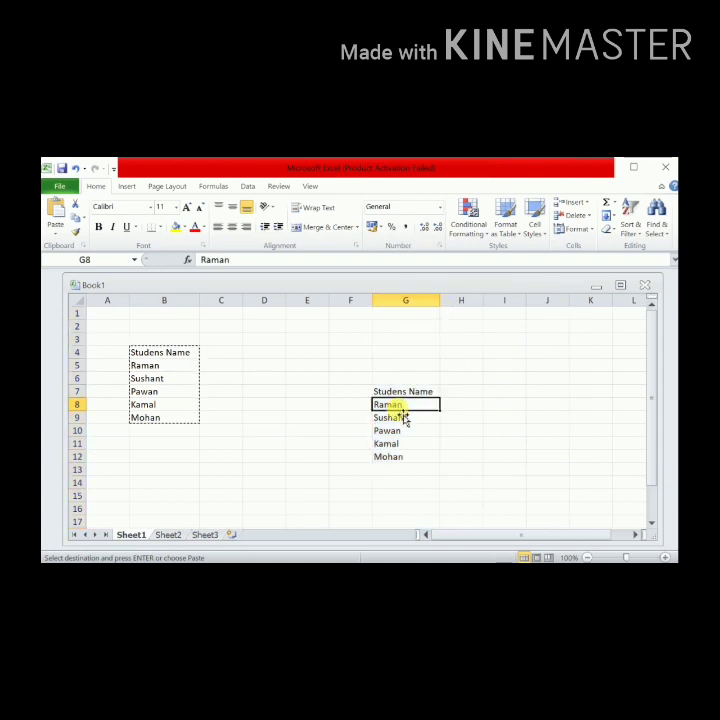
# Copy the list B4:B9 to cell D10 and widen column D to fit its header
pyautogui.click(196, 408)
pyautogui.moveTo(190, 355); pyautogui.dragTo(188, 421)
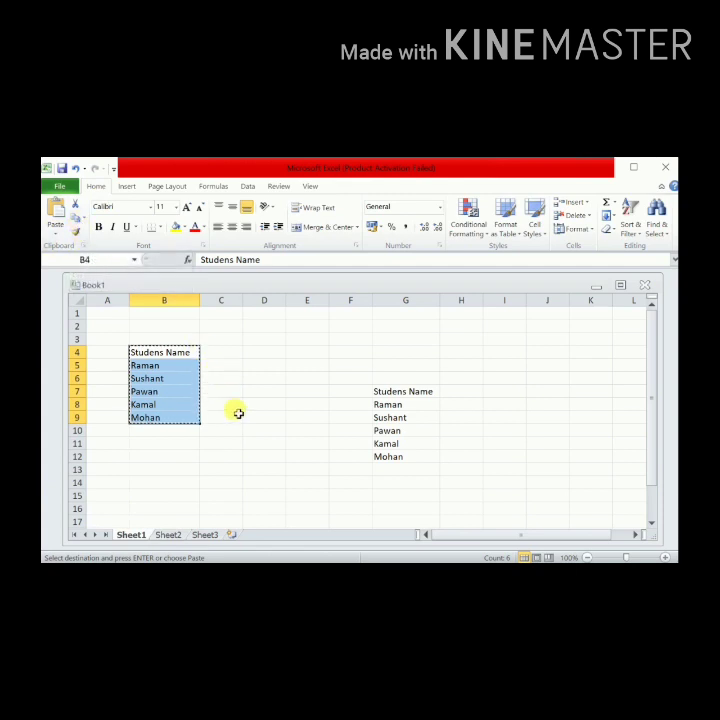
pyautogui.click(261, 433)
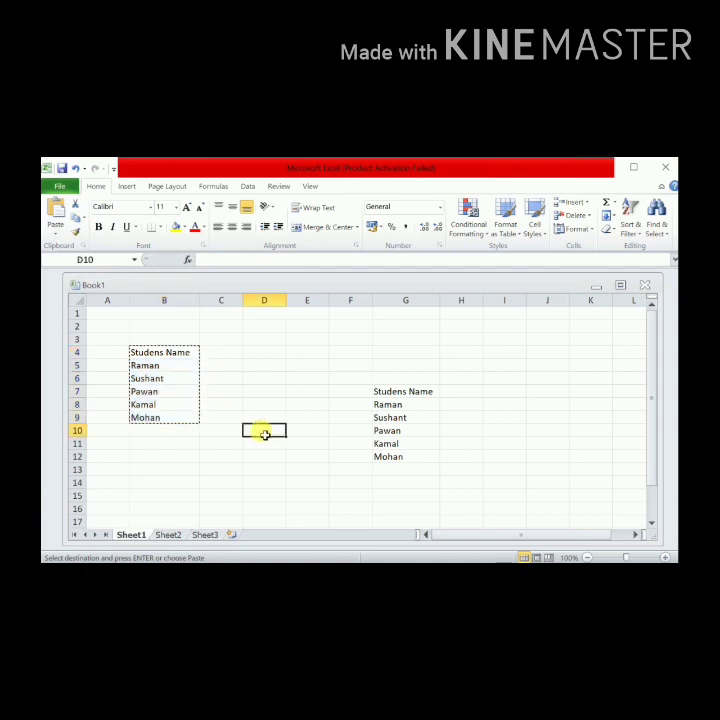
pyautogui.click(55, 212)
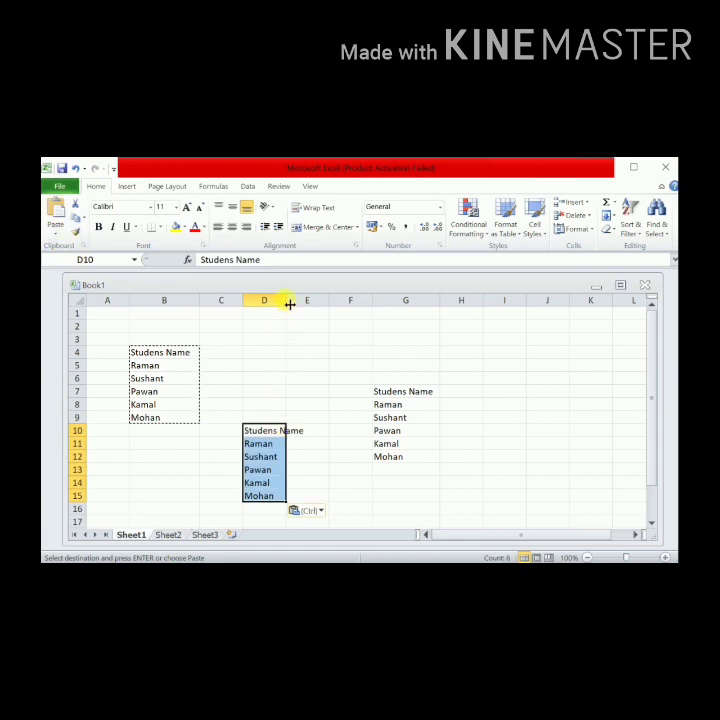
pyautogui.moveTo(289, 304); pyautogui.dragTo(310, 309)
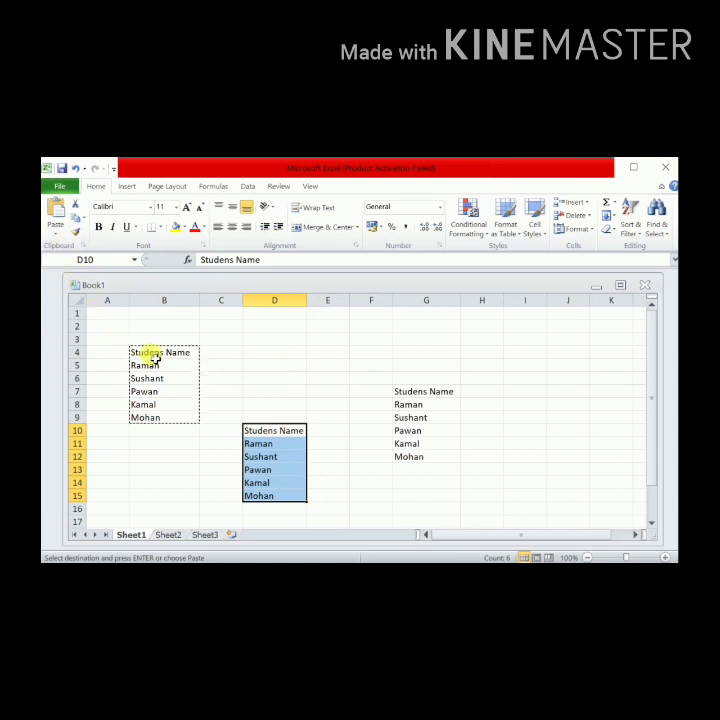
pyautogui.moveTo(155, 357); pyautogui.dragTo(162, 416)
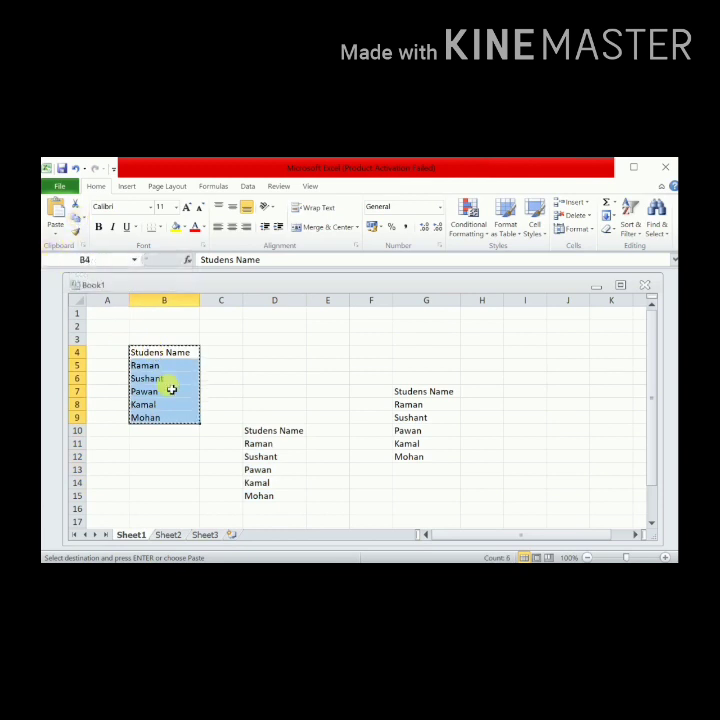
pyautogui.click(275, 432)
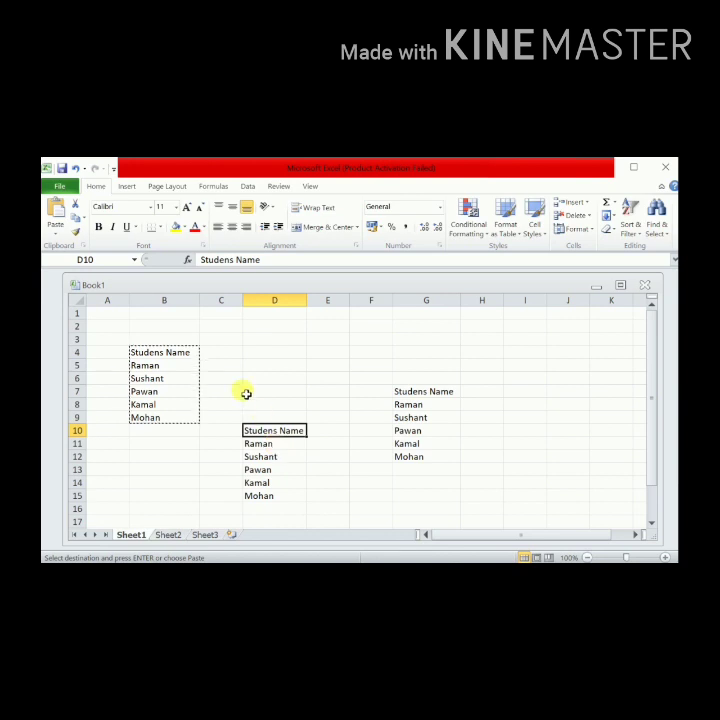
# Copy the student name list B4:B9 and paste it starting at cell E2
pyautogui.moveTo(171, 352); pyautogui.dragTo(172, 417)
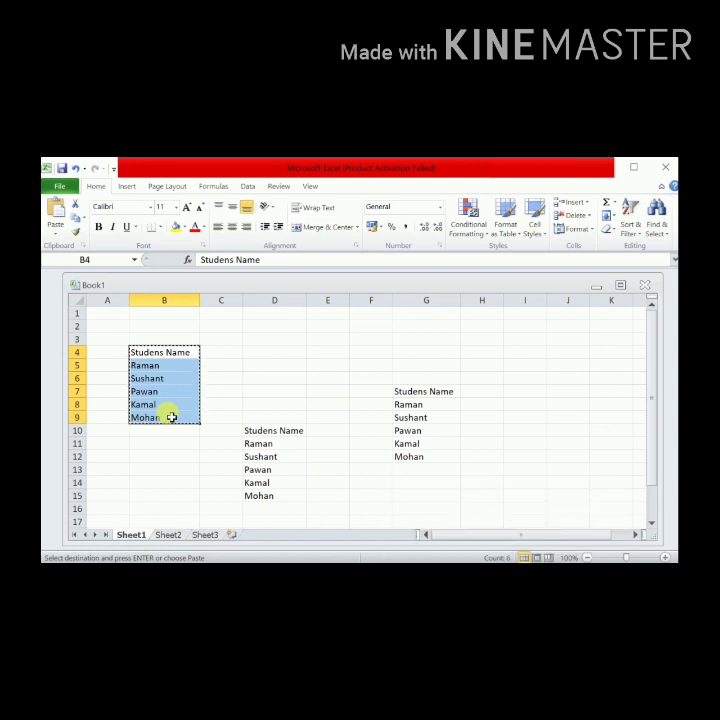
pyautogui.click(325, 330)
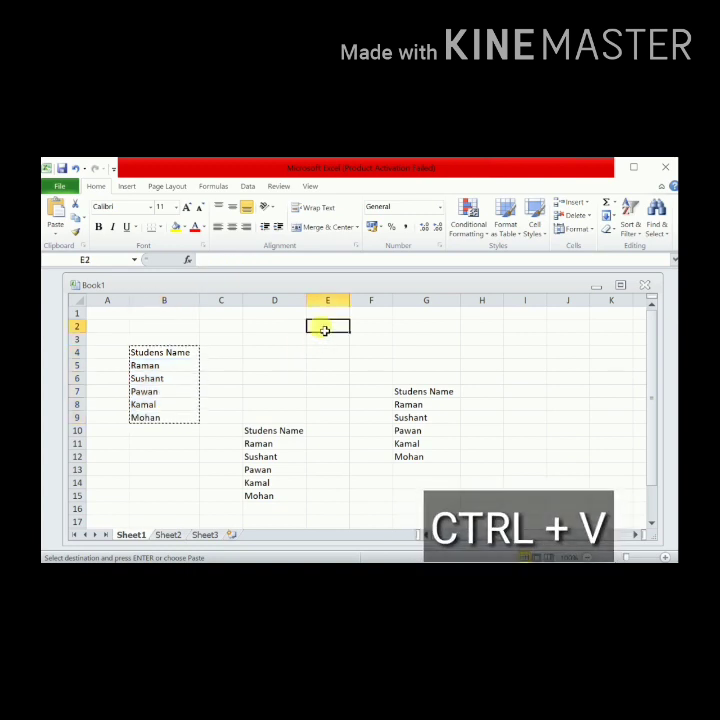
pyautogui.hotkey('ctrl', 'v')
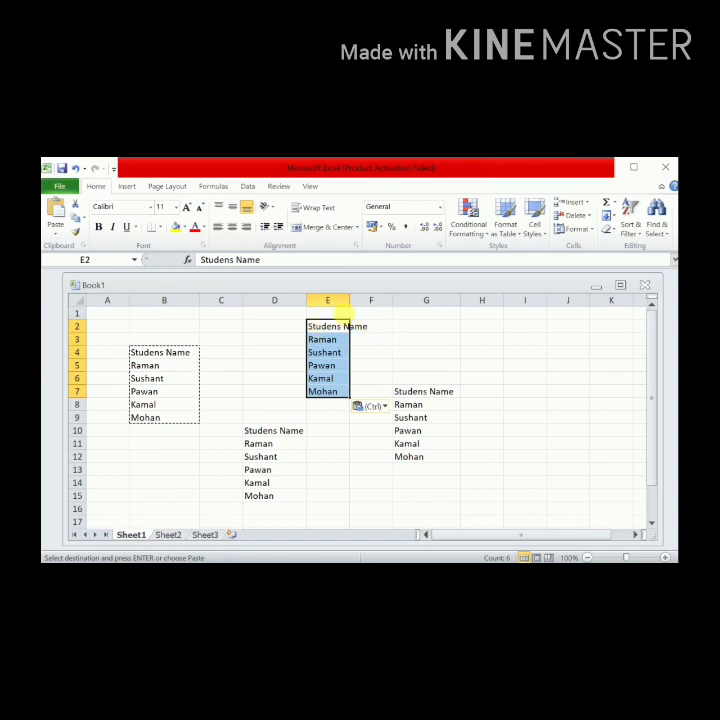
# Widen column E so the pasted "Studens Name" header fits completely
pyautogui.moveTo(352, 307); pyautogui.dragTo(352, 307)
pyautogui.click(344, 305)
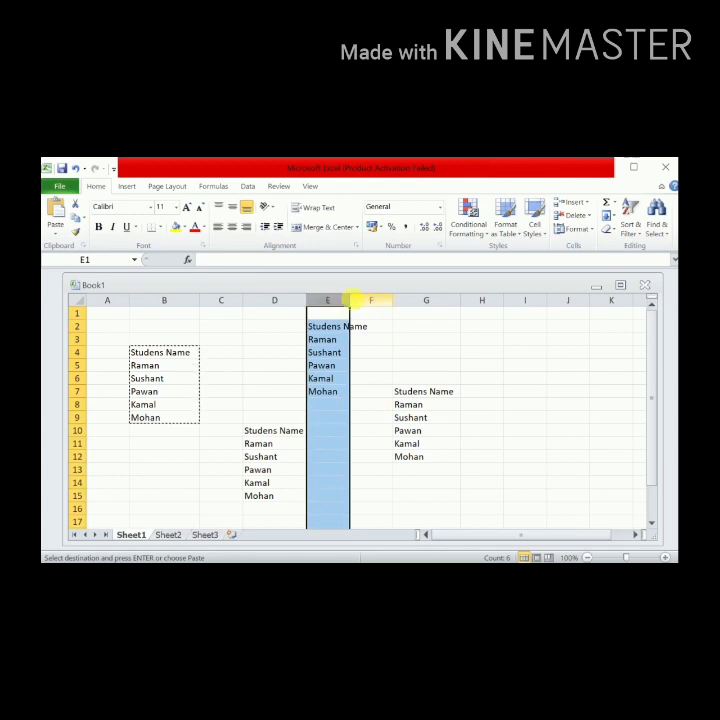
pyautogui.moveTo(352, 302); pyautogui.dragTo(376, 300)
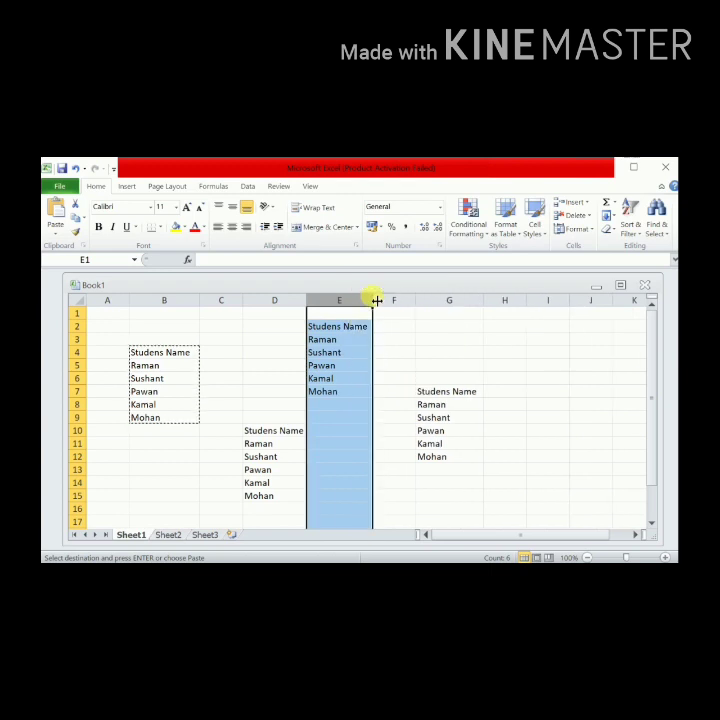
# Clear the contents of the range D2:G16 to remove the three pasted student lists, leaving the original in column B
pyautogui.click(250, 461)
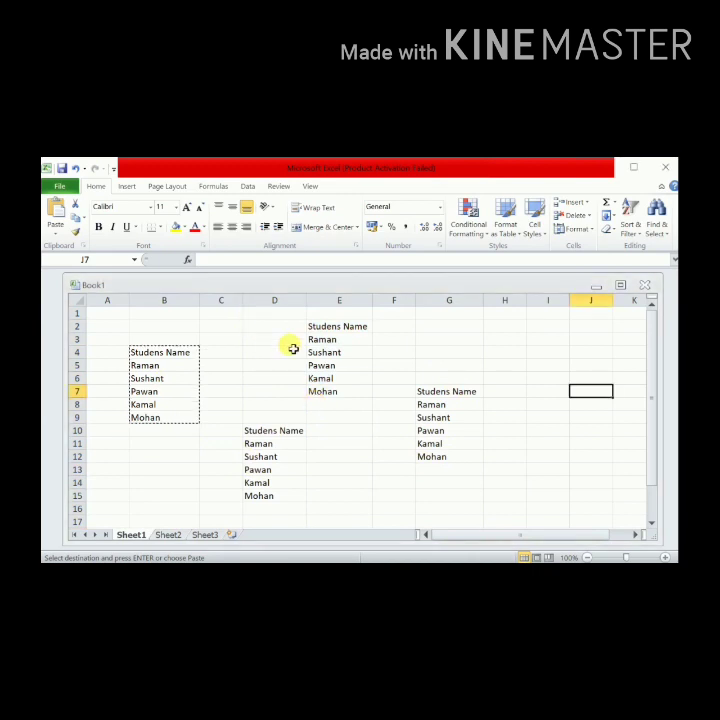
pyautogui.moveTo(263, 322); pyautogui.dragTo(434, 512)
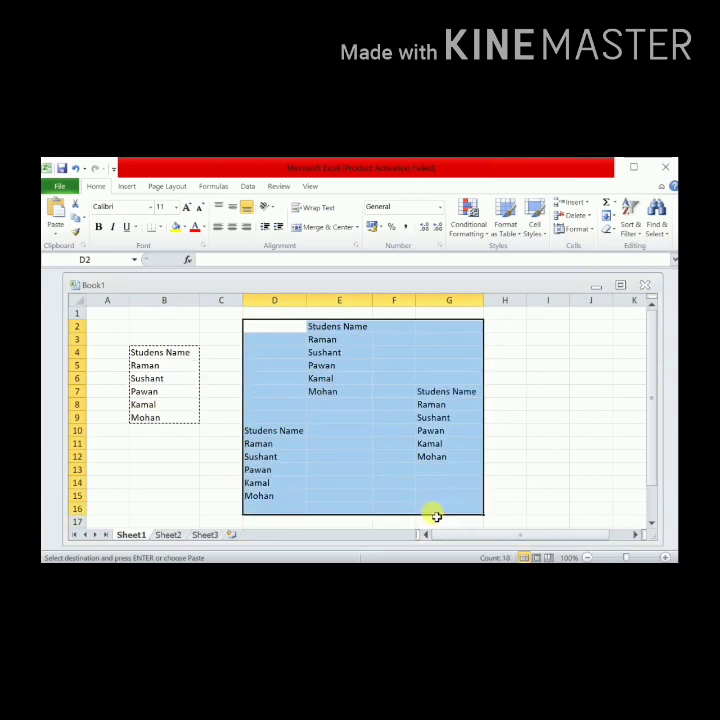
pyautogui.rightClick(305, 400)
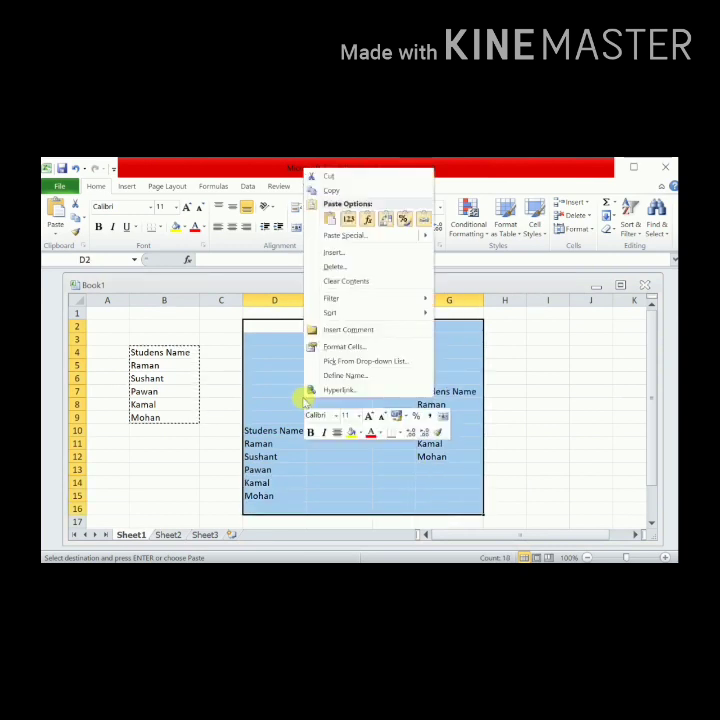
pyautogui.click(355, 287)
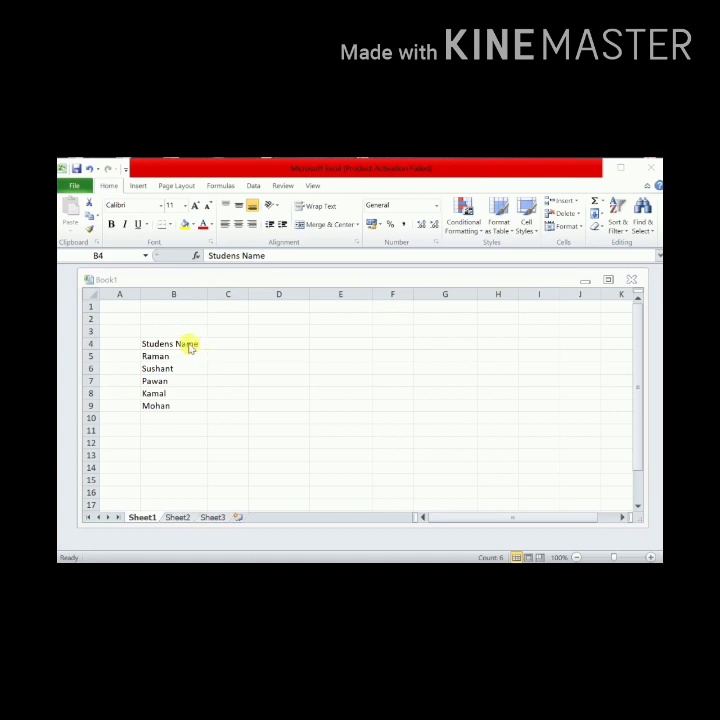
# Cut the student name list B4:B9 and paste it starting at cell E4
pyautogui.hotkey('ctrl', 'shift', 'Down')
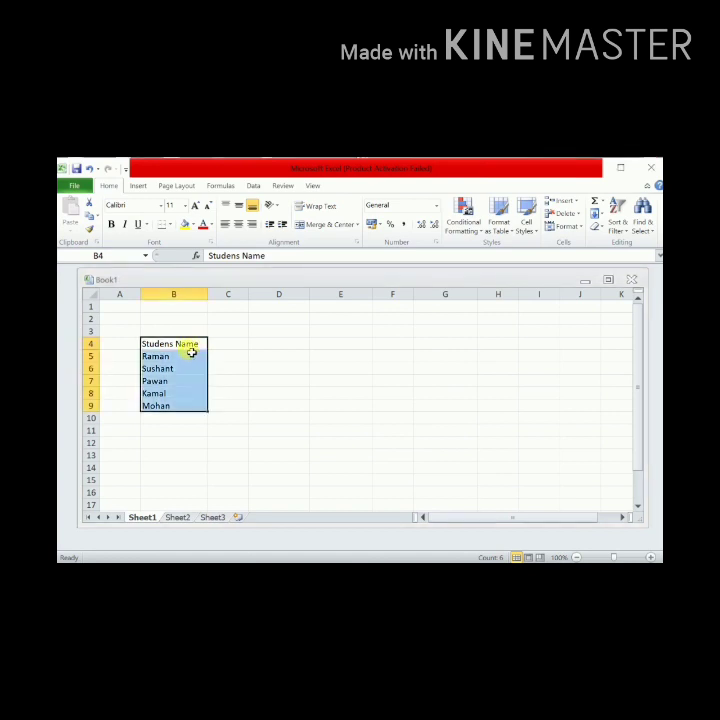
pyautogui.rightClick(189, 351)
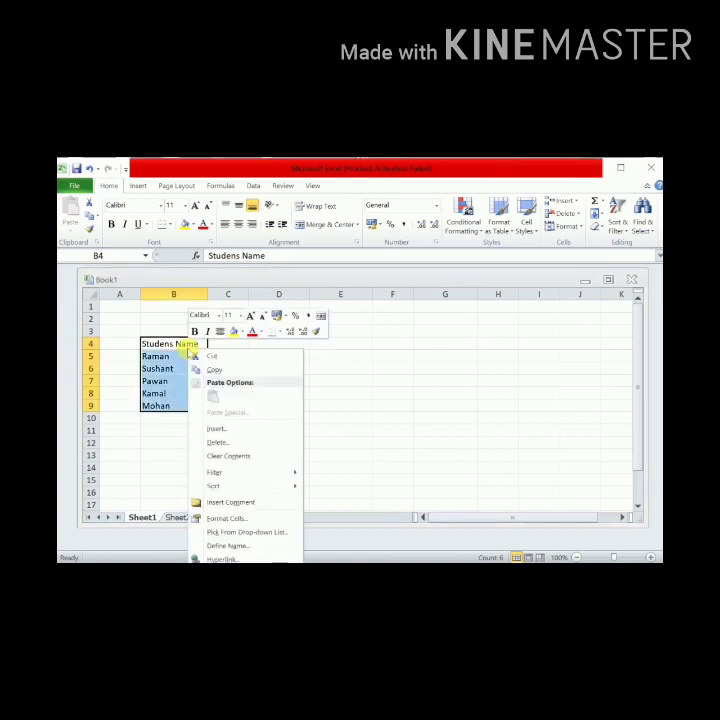
pyautogui.click(211, 358)
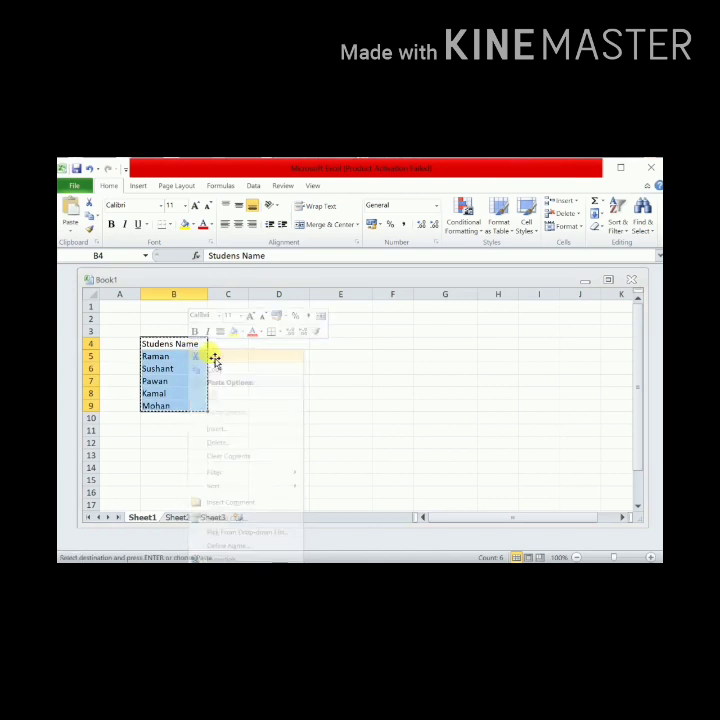
pyautogui.click(359, 350)
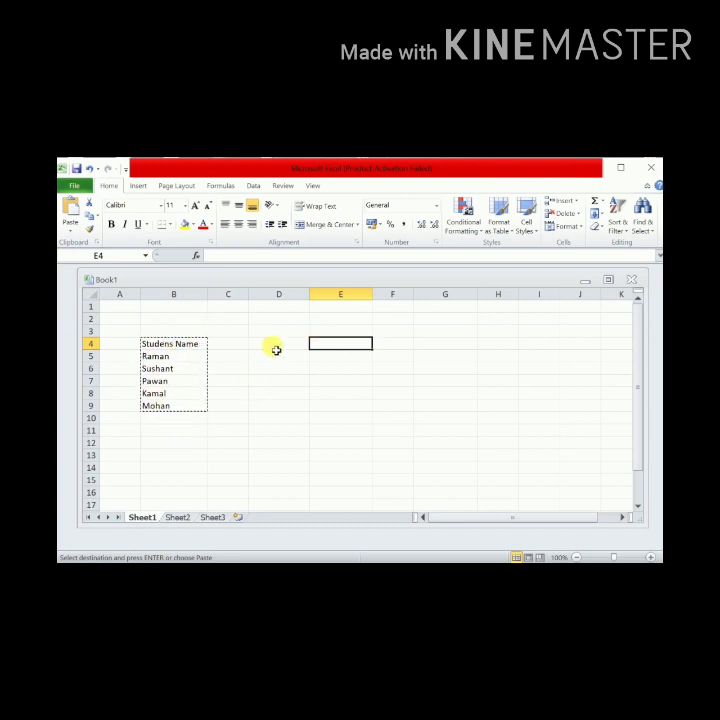
pyautogui.rightClick(357, 347)
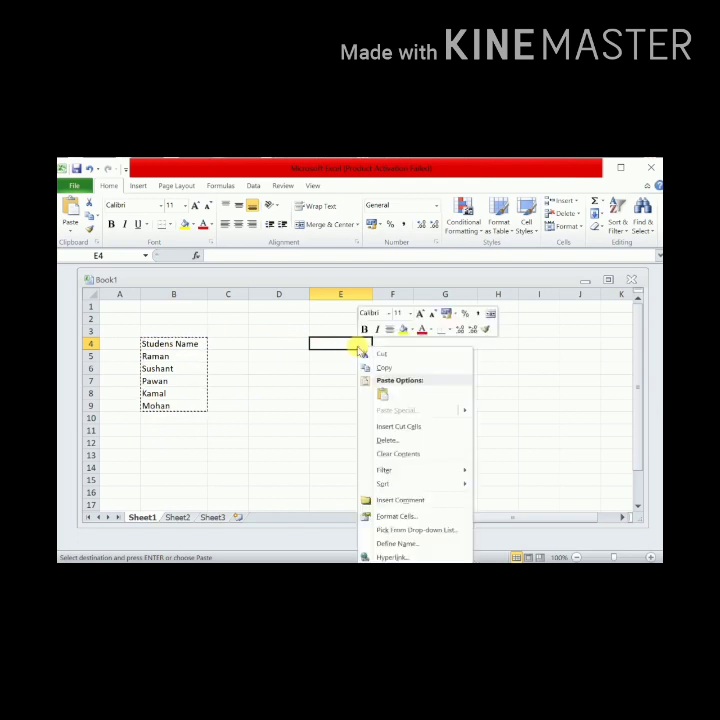
pyautogui.click(382, 395)
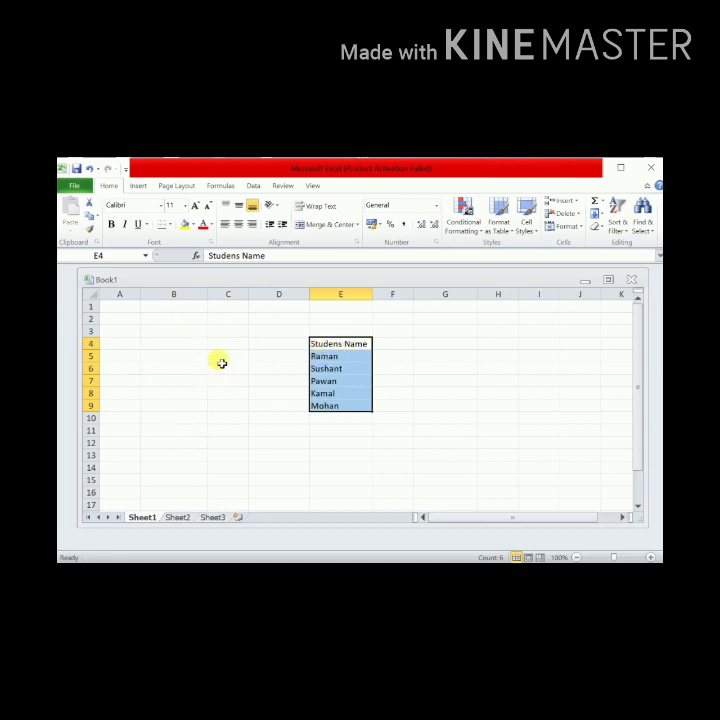
# Move the student name list from E4:E9 to column B, starting at cell B6, using cut and paste
pyautogui.click(349, 350)
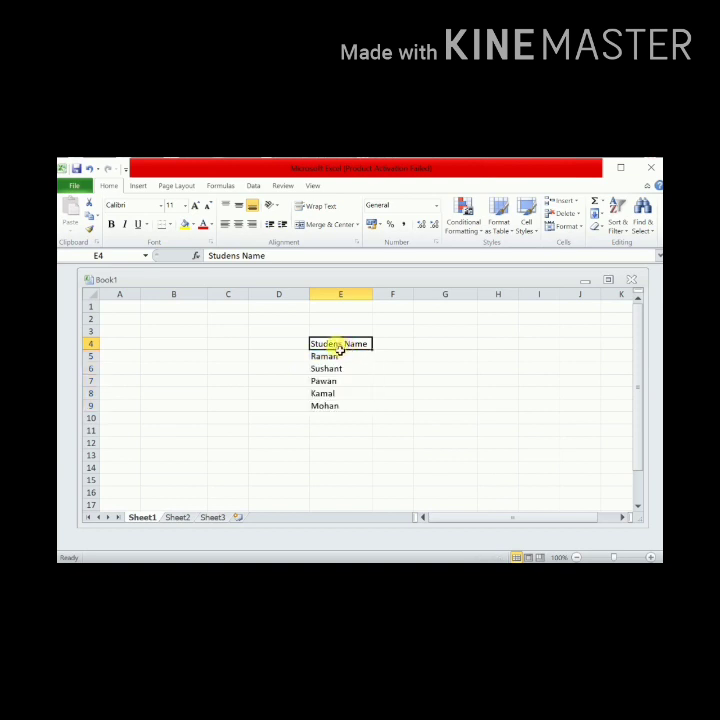
pyautogui.moveTo(334, 343); pyautogui.dragTo(340, 408)
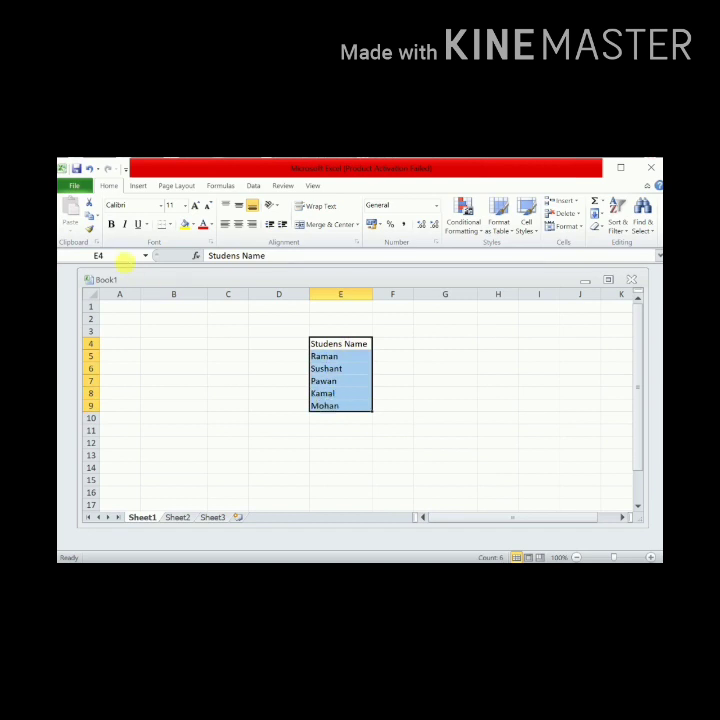
pyautogui.click(90, 205)
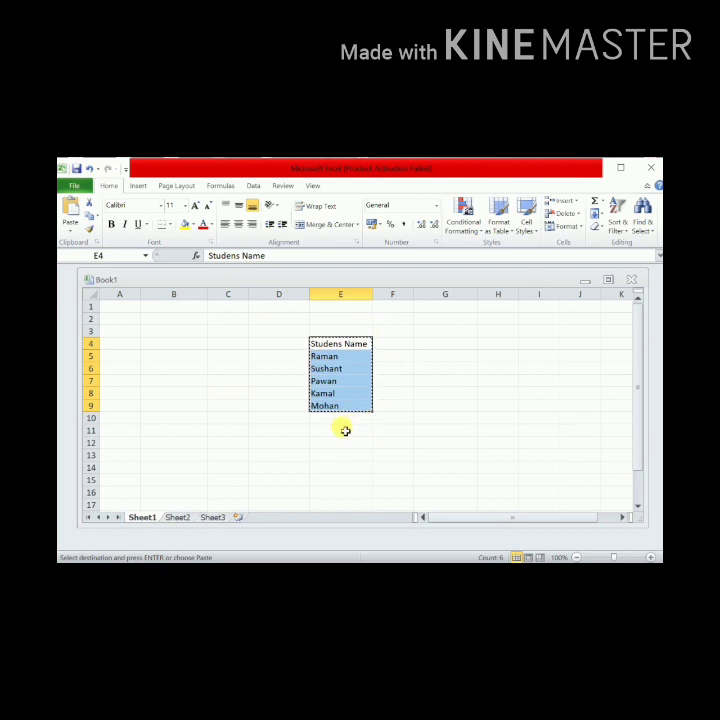
pyautogui.click(157, 371)
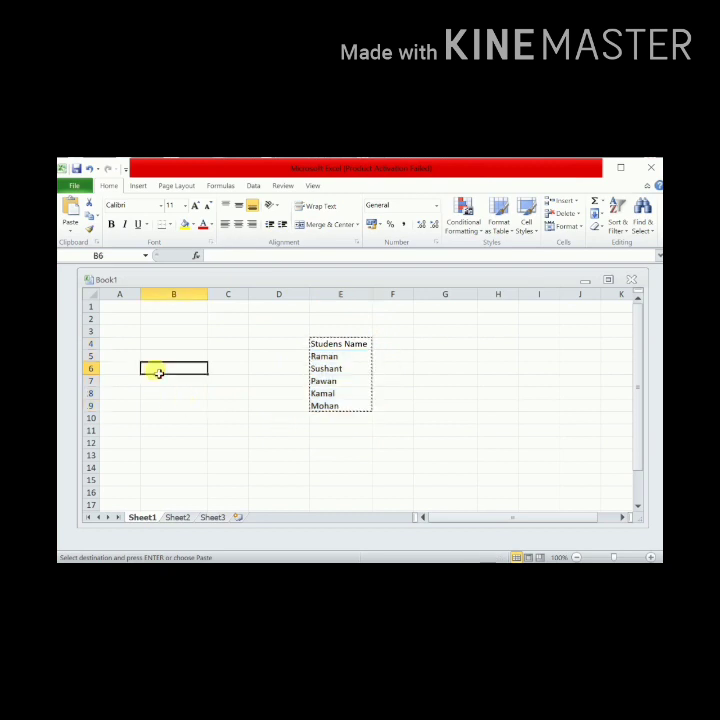
pyautogui.rightClick(157, 371)
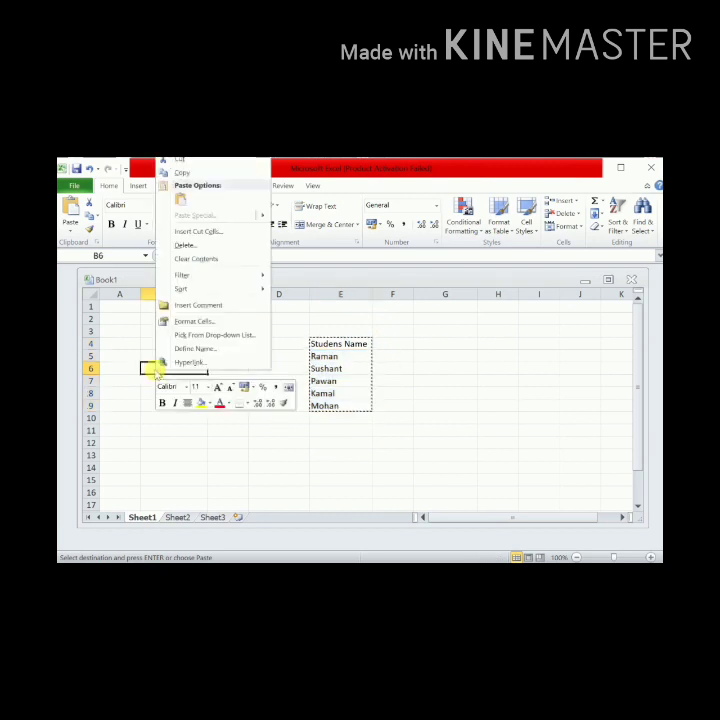
pyautogui.press('Escape')
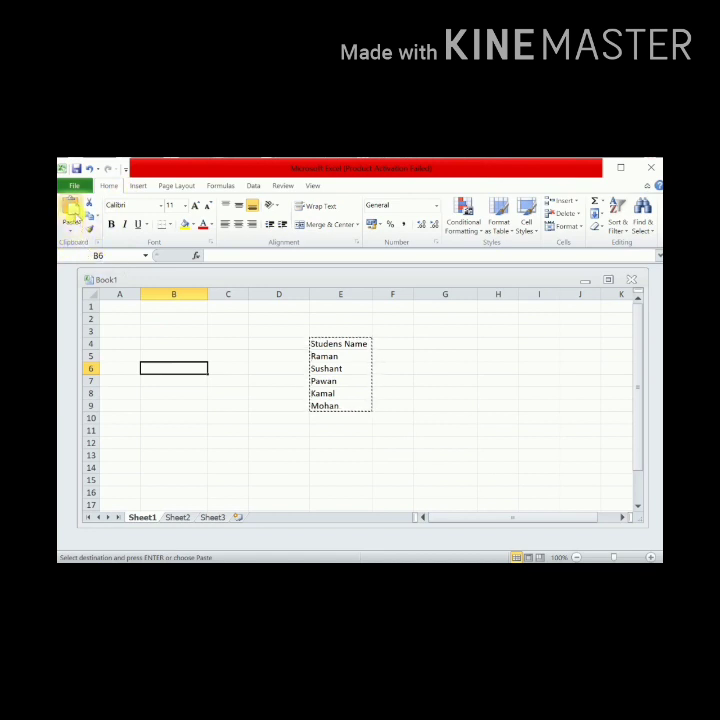
pyautogui.click(72, 209)
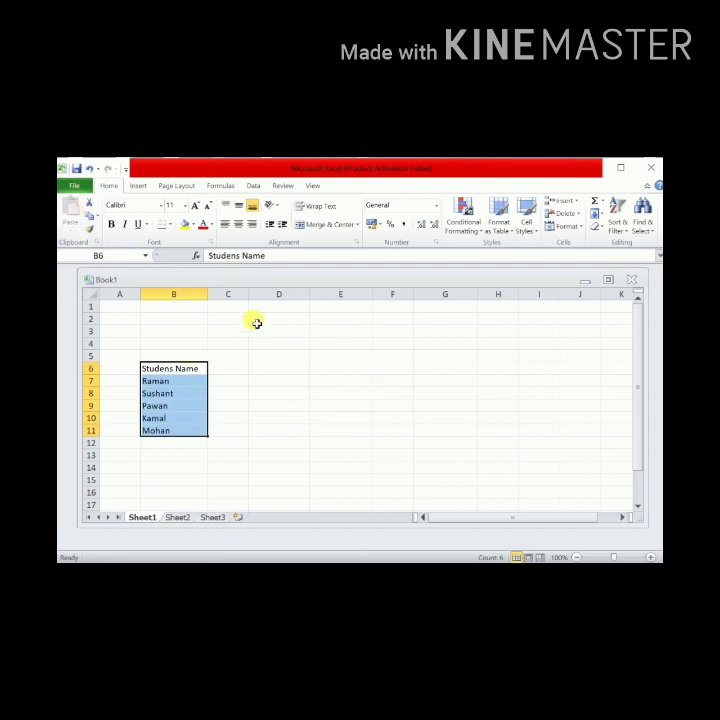
# Cut the student name list B6:B11 and paste it starting at cell G4
pyautogui.click(202, 373)
pyautogui.moveTo(199, 371); pyautogui.dragTo(197, 432)
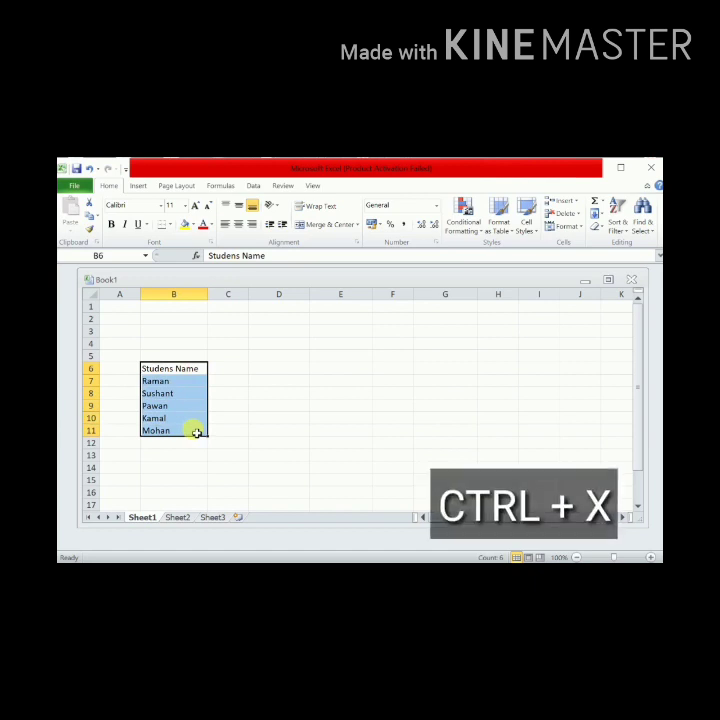
pyautogui.hotkey('ctrl', 'x')
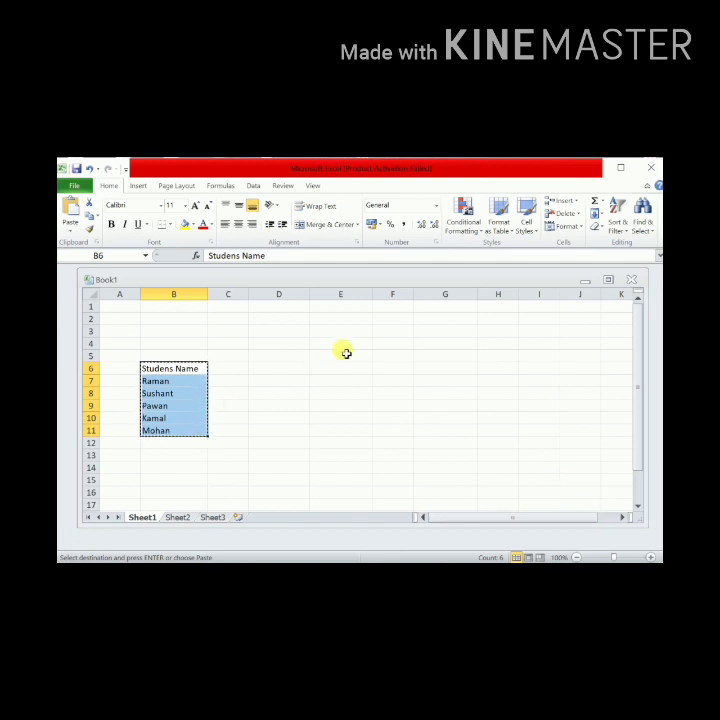
pyautogui.click(471, 347)
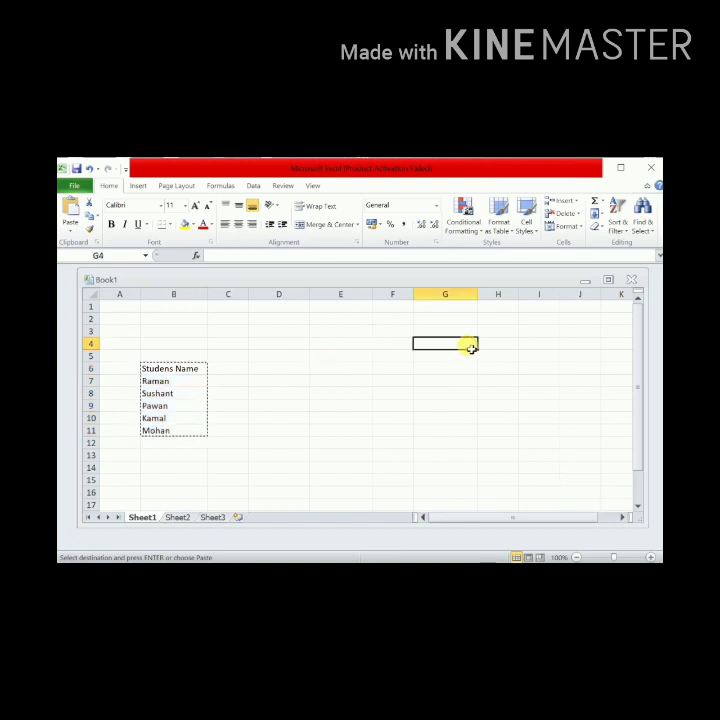
pyautogui.hotkey('ctrl', 'v')
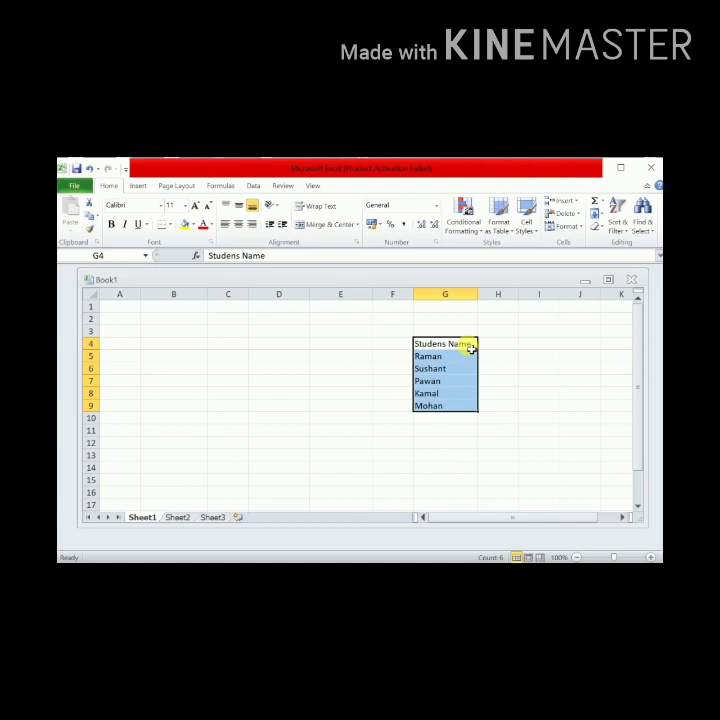
pyautogui.rightClick(470, 348)
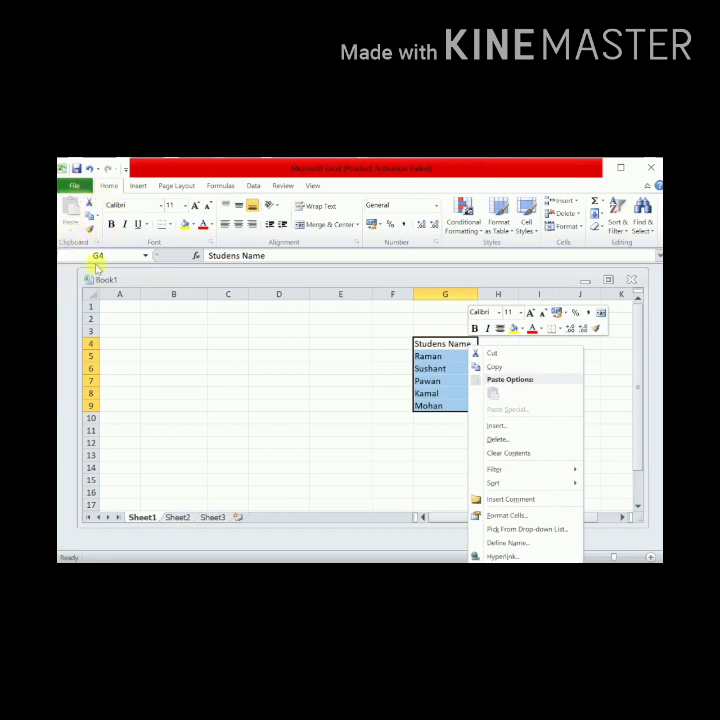
pyautogui.click(394, 397)
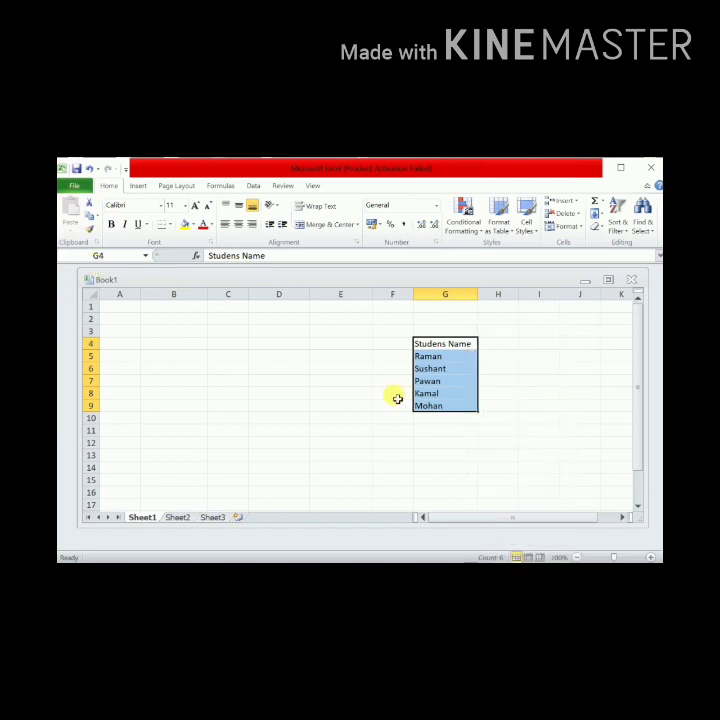